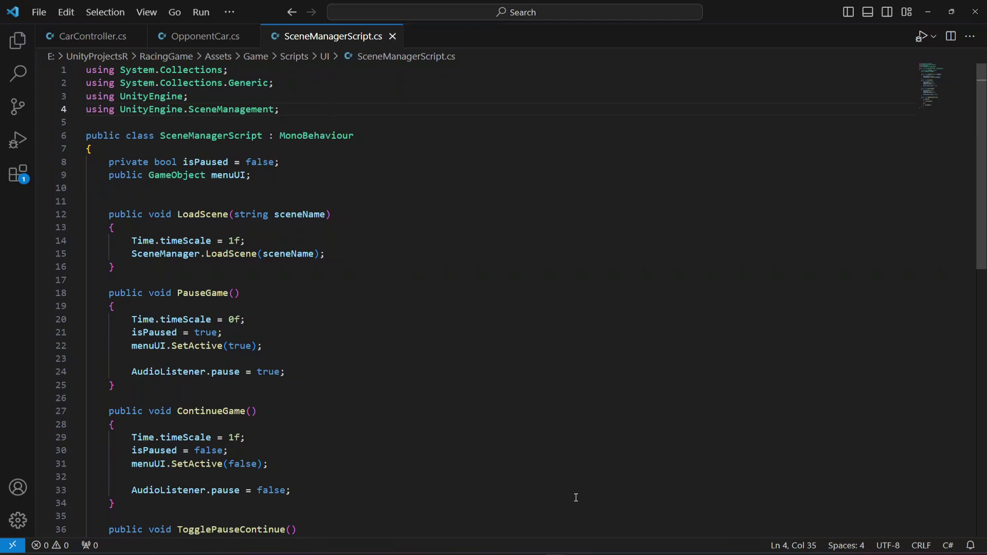
- Switch to the Unity editor and assign Panel as the Menu UI object of PauseMenu's Scene Manager Script
{"action": "left_click", "coordinate": [23, 378]}
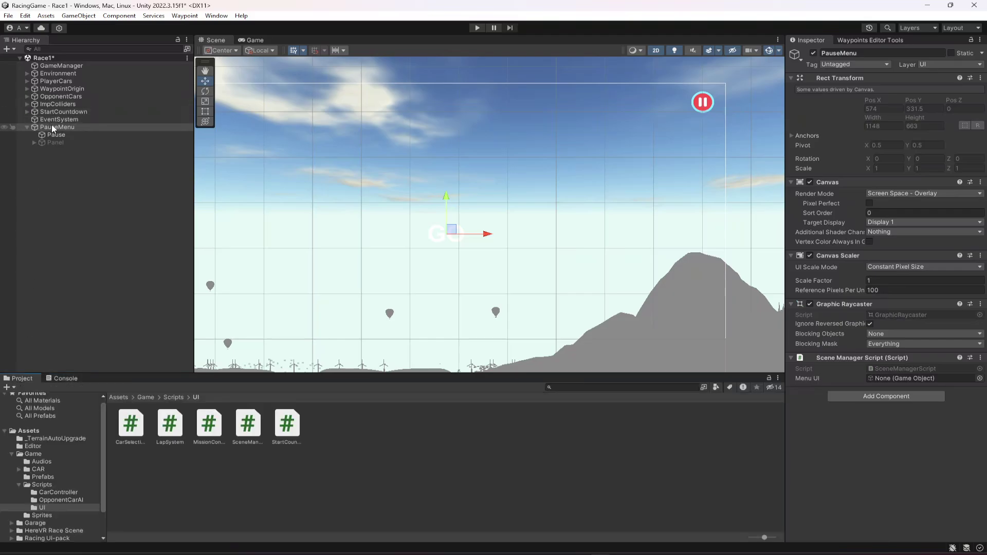
{"action": "left_click", "coordinate": [77, 128]}
{"action": "left_click_drag", "start_coordinate": [64, 143], "coordinate": [914, 379]}
- Rename the Panel object under PauseMenu as MenuUI and check the Menu UI reference on PauseMenu
{"action": "left_click", "coordinate": [95, 142]}
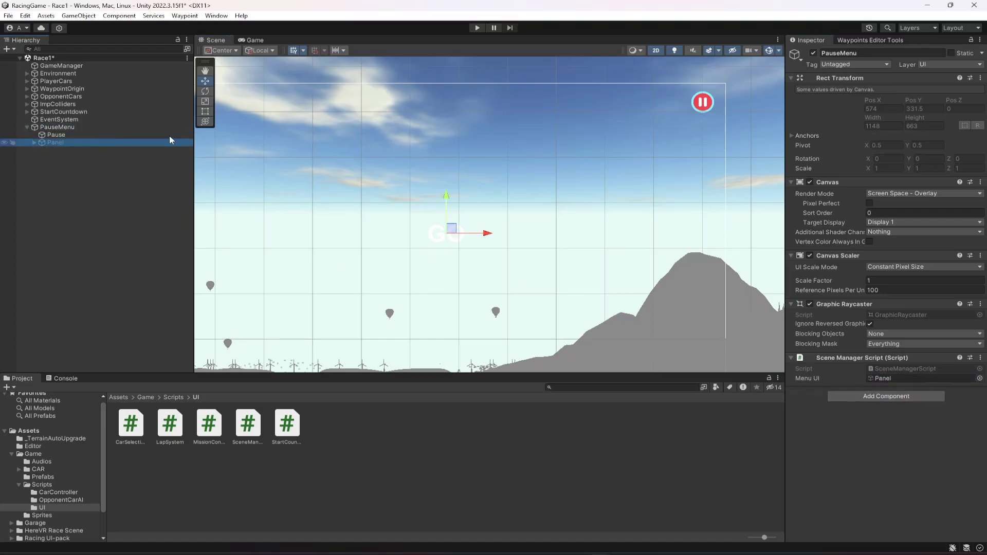
{"action": "left_click", "coordinate": [864, 53]}
{"action": "type", "text": "Mai"}
{"action": "key", "text": "BackSpace"}
{"action": "key", "text": "BackSpace"}
{"action": "type", "text": "MenuUI"}
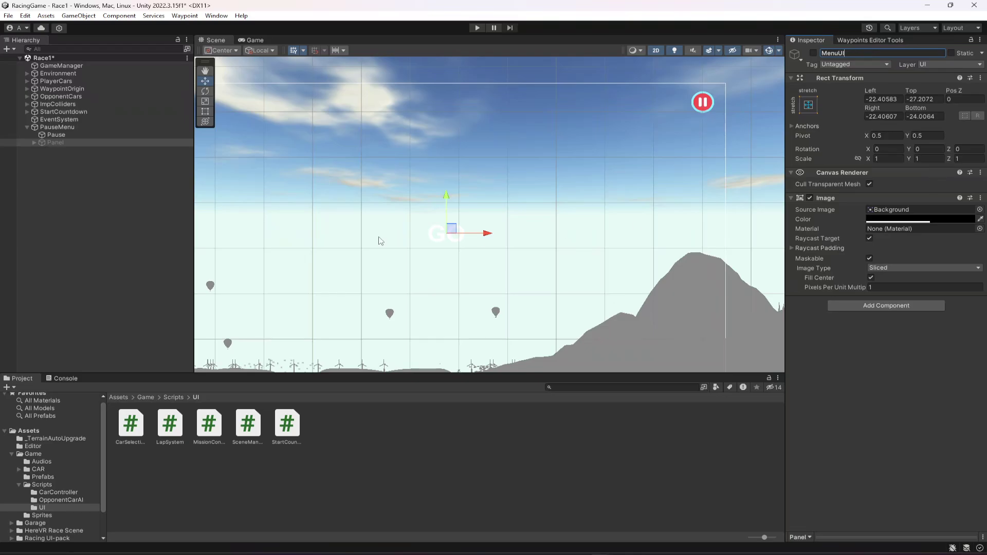
{"action": "key", "text": "Return"}
{"action": "left_click", "coordinate": [70, 127]}
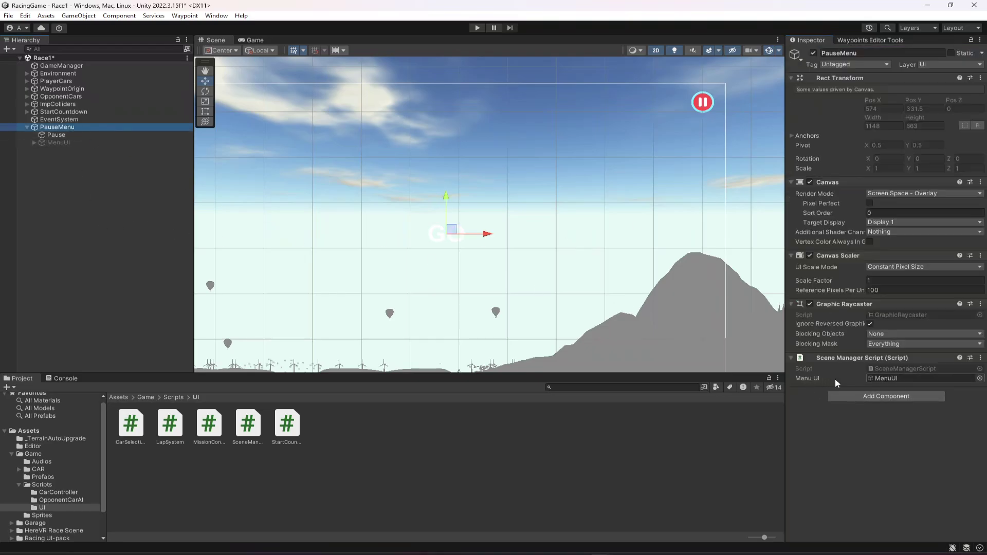
{"action": "left_click", "coordinate": [889, 378]}
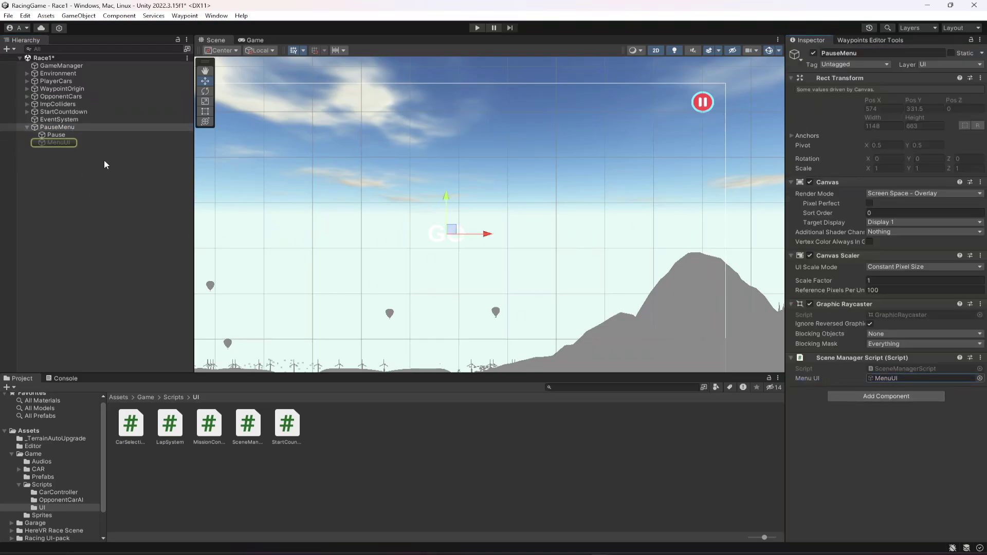
- Add an On Click event with PauseMenu as target object to both ContinueButton and MainMenuButton under MenuUI
{"action": "left_click", "coordinate": [58, 143]}
{"action": "left_click", "coordinate": [34, 142]}
{"action": "left_click", "coordinate": [63, 150]}
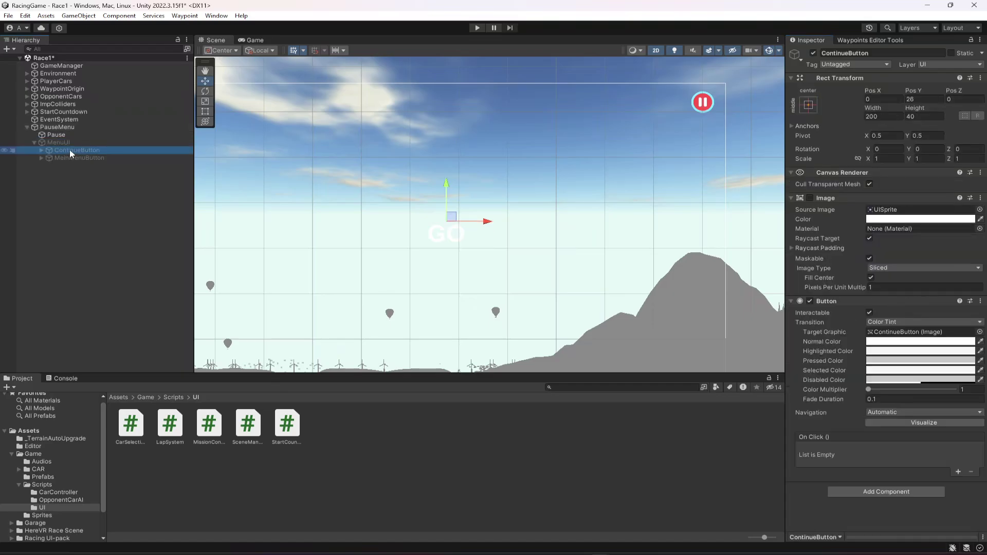
{"action": "left_click", "coordinate": [65, 157], "text": "shift"}
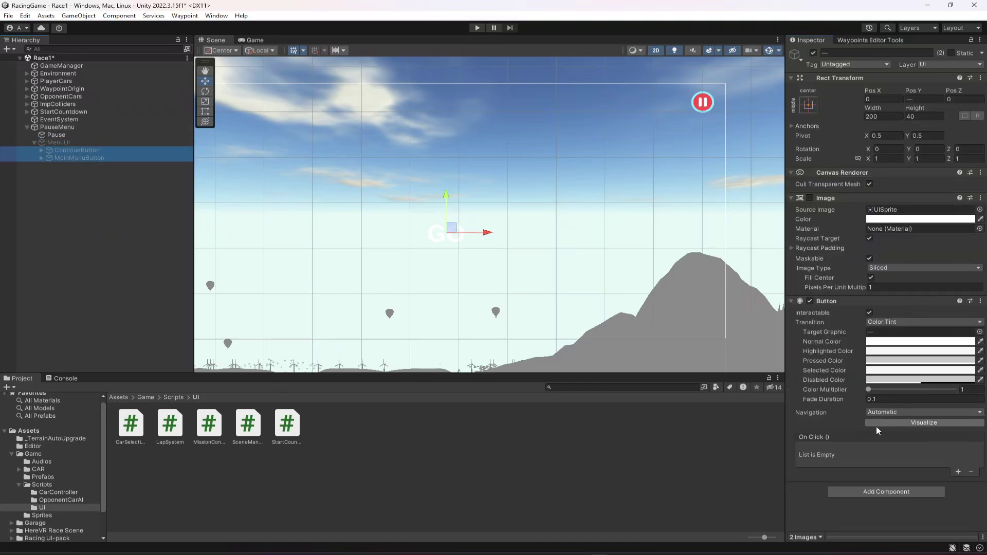
{"action": "left_click", "coordinate": [957, 472]}
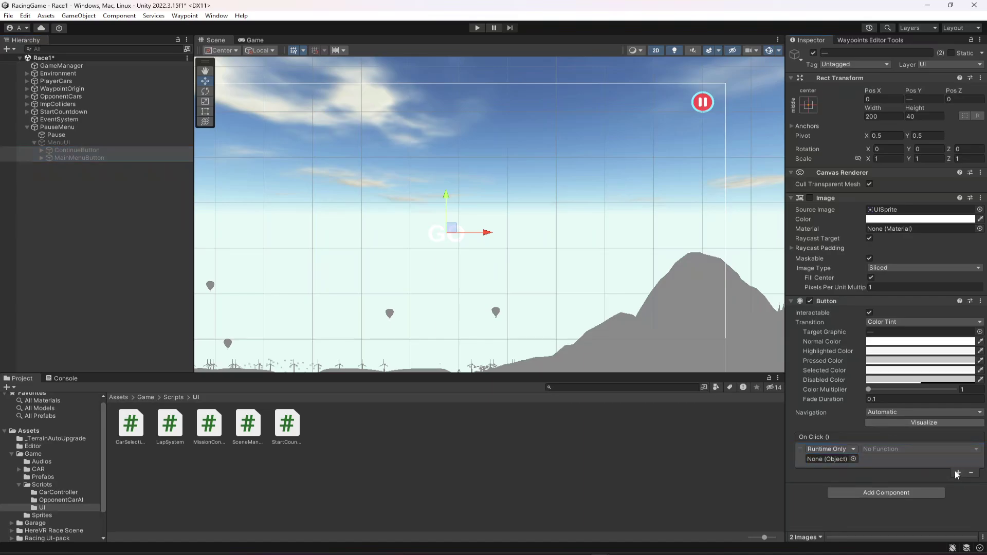
{"action": "left_click_drag", "start_coordinate": [65, 128], "coordinate": [830, 459]}
- Set the On Click function of ContinueButton to SceneManagerScript.ContinueGame
{"action": "left_click", "coordinate": [84, 150]}
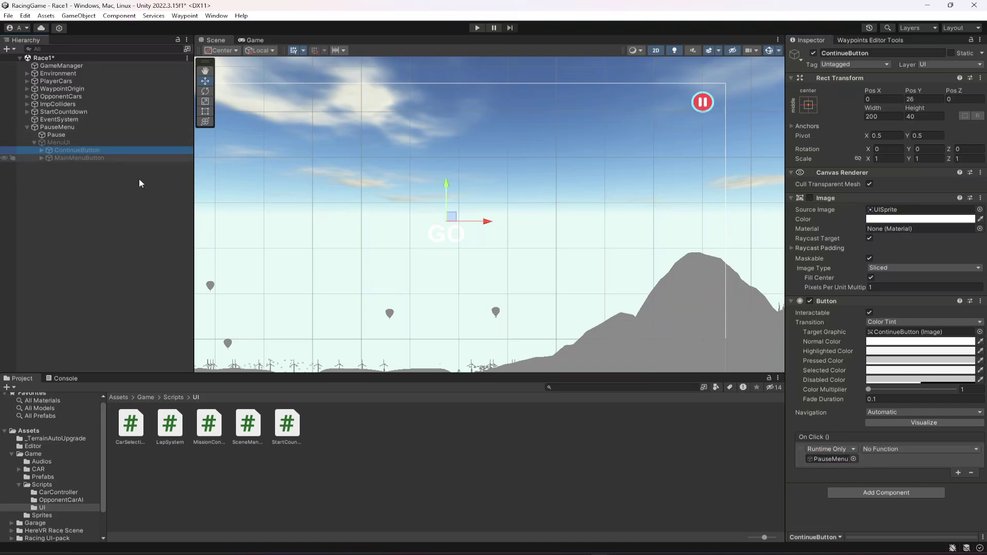
{"action": "left_click", "coordinate": [940, 450]}
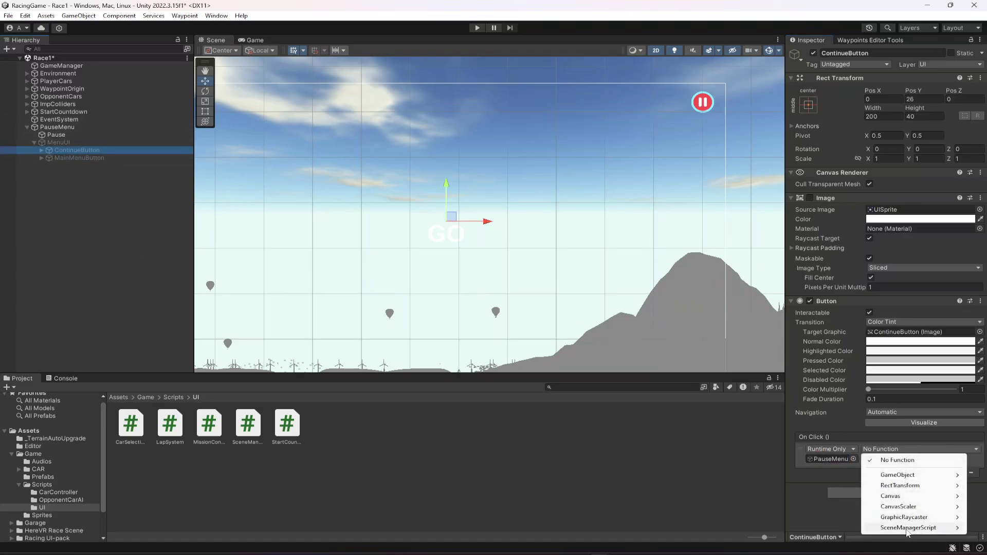
{"action": "mouse_move", "coordinate": [908, 527]}
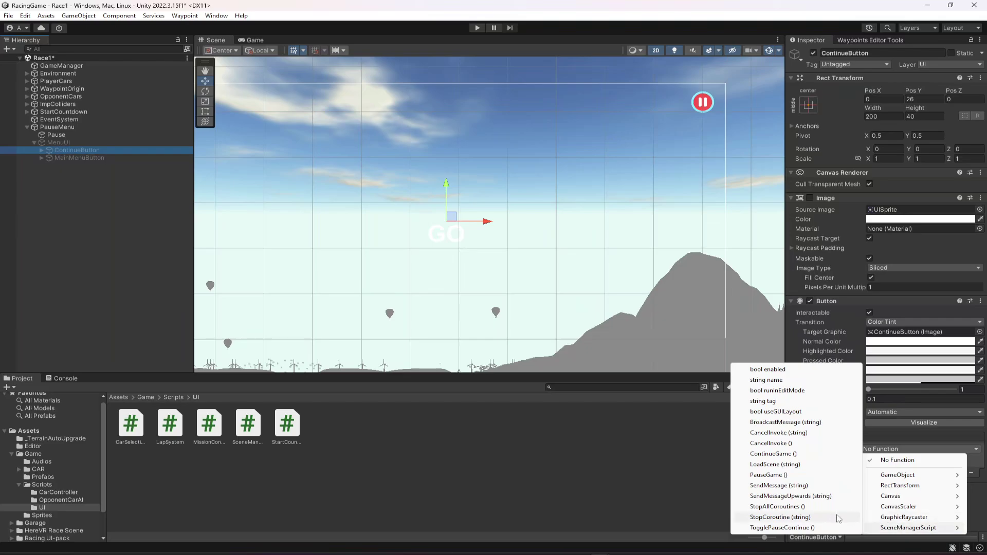
{"action": "left_click", "coordinate": [776, 455]}
- Set MainMenuButton's On Click function to SceneManagerScript.LoadScene with the scene name MainMenu and save the scene
{"action": "left_click", "coordinate": [76, 157]}
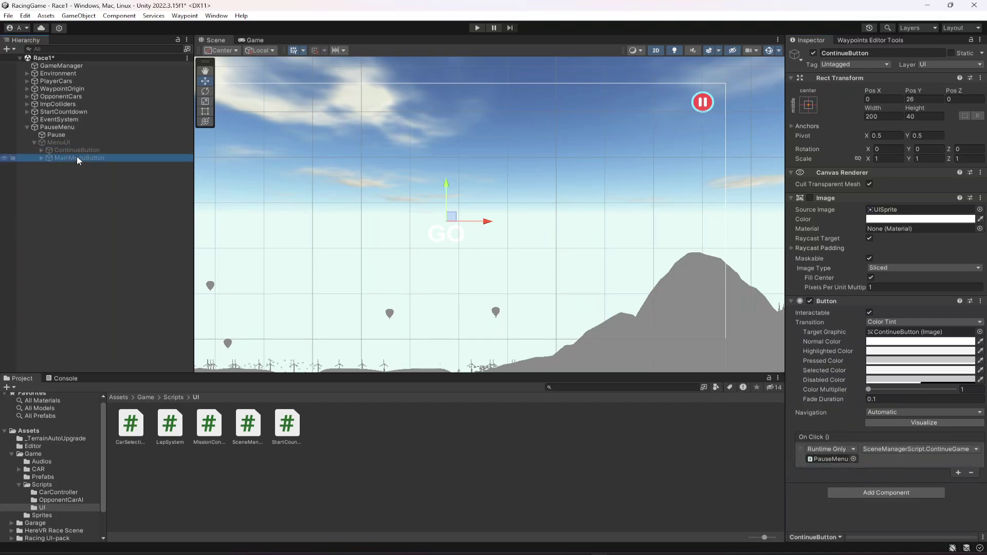
{"action": "left_click", "coordinate": [887, 450]}
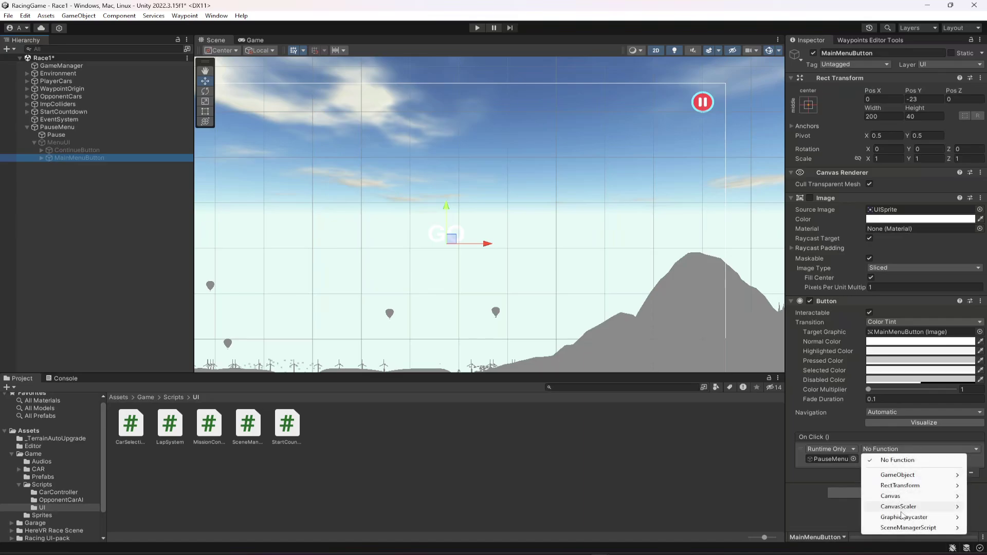
{"action": "mouse_move", "coordinate": [899, 529]}
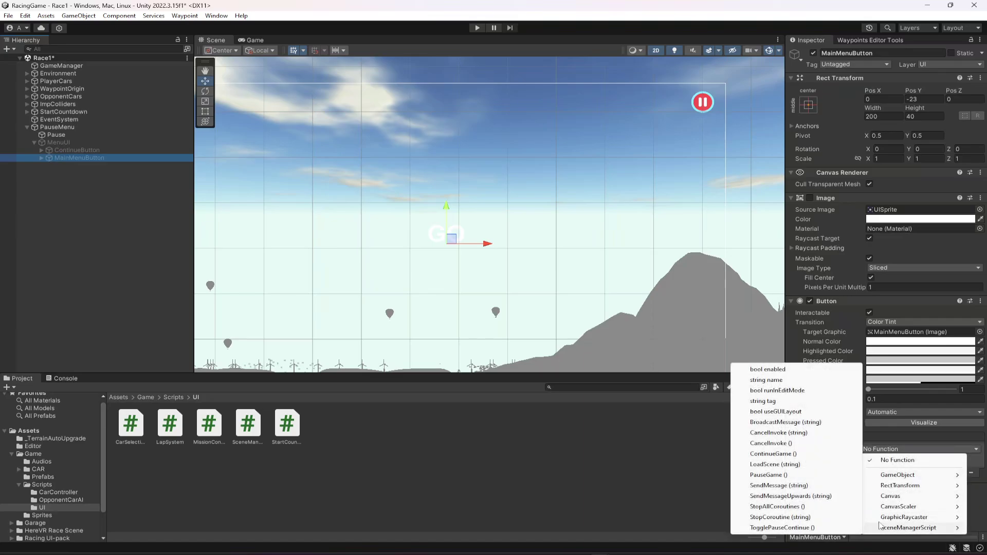
{"action": "left_click", "coordinate": [770, 465]}
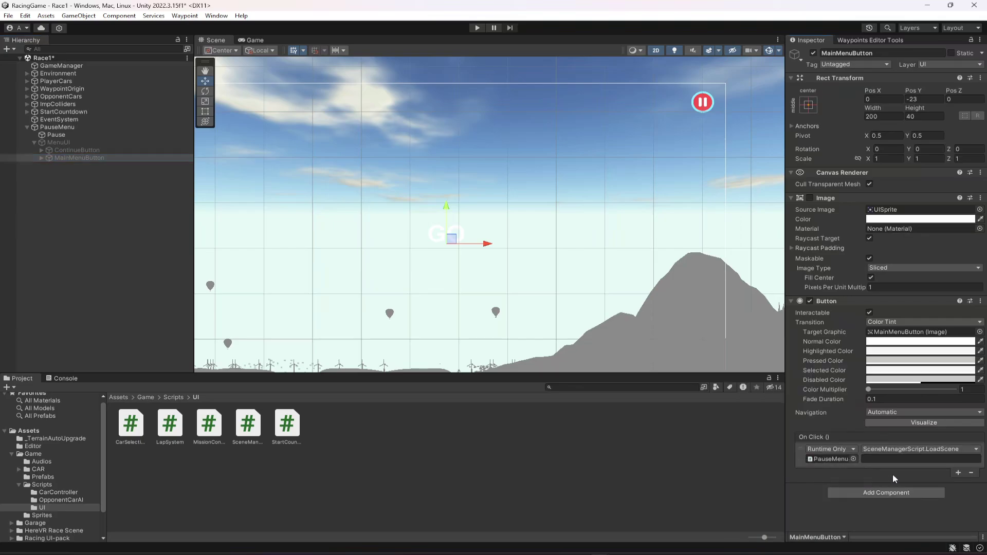
{"action": "type", "text": "MainMenu"}
{"action": "left_click", "coordinate": [883, 482]}
{"action": "key", "text": "ctrl+s"}
{"action": "left_click", "coordinate": [113, 211]}
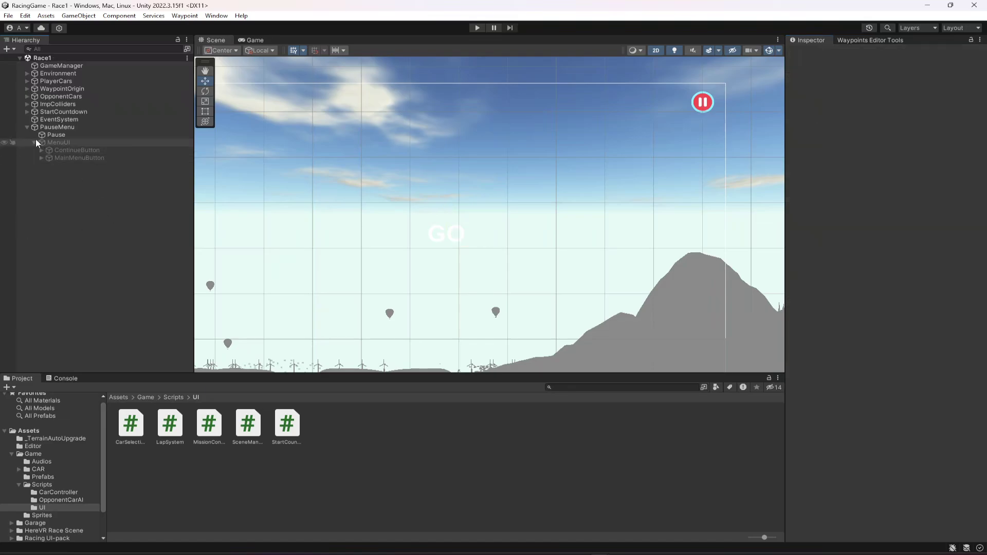
{"action": "left_click", "coordinate": [27, 126]}
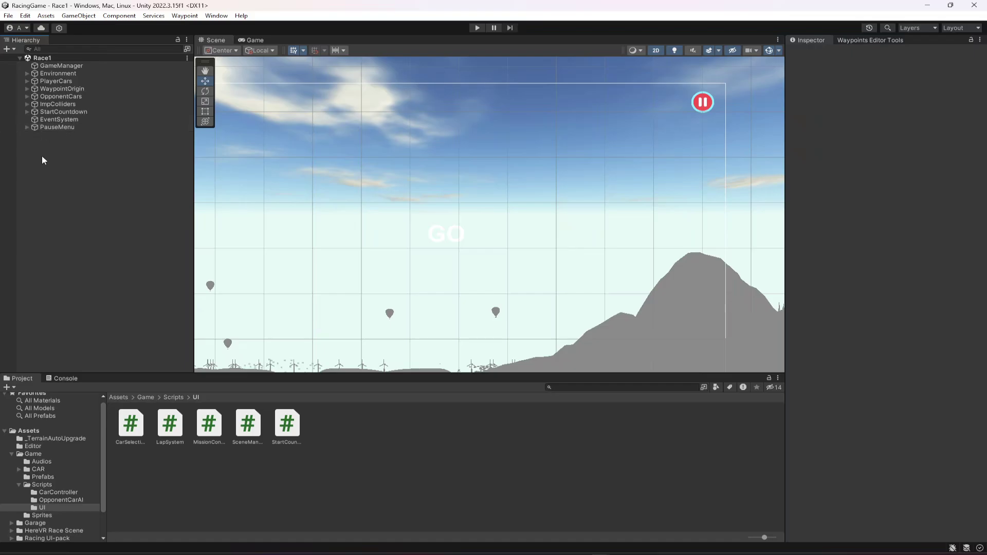
- Add an On Click event to the Pause button with PauseMenu as its target object
{"action": "left_click", "coordinate": [26, 128]}
{"action": "left_click", "coordinate": [54, 136]}
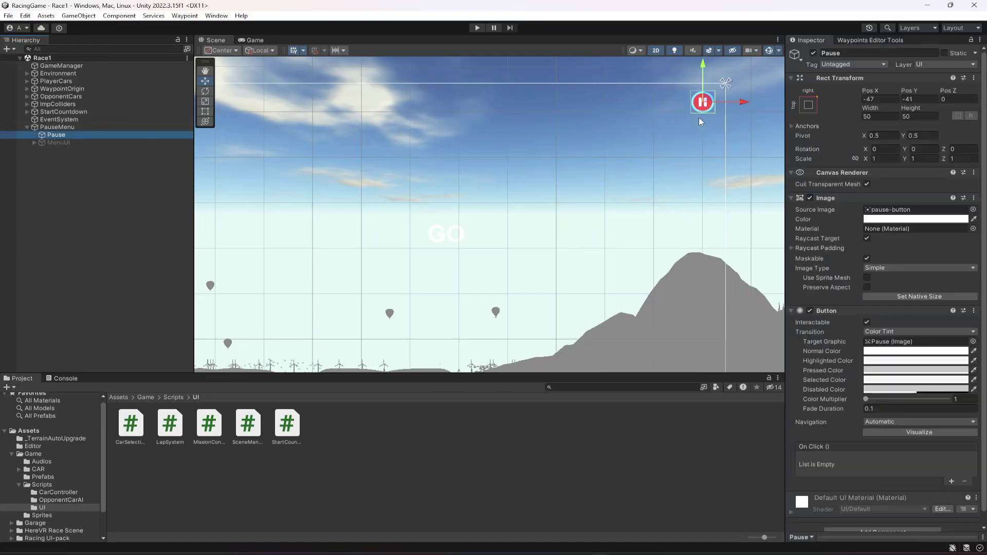
{"action": "left_click", "coordinate": [34, 142]}
{"action": "left_click", "coordinate": [72, 150]}
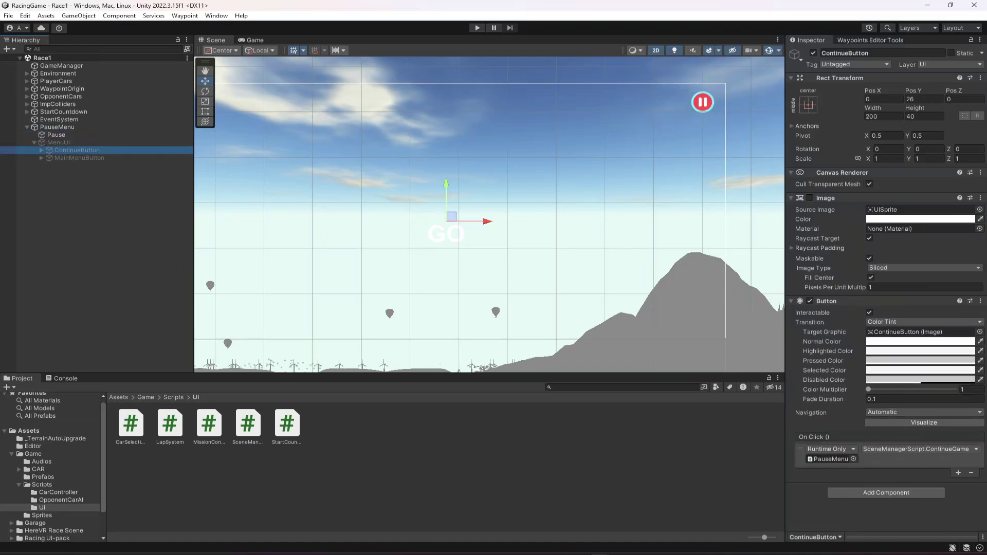
{"action": "left_click", "coordinate": [55, 134]}
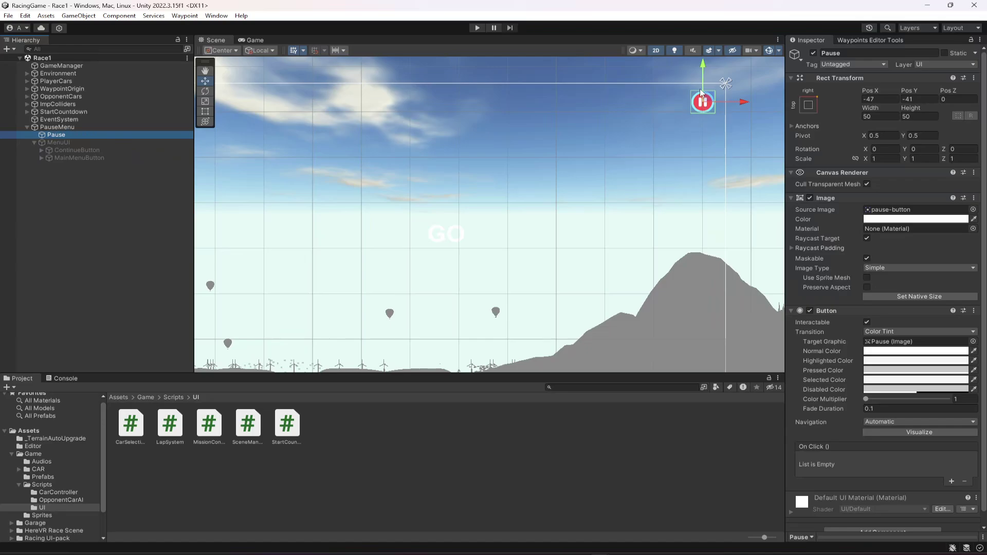
{"action": "left_click", "coordinate": [952, 481]}
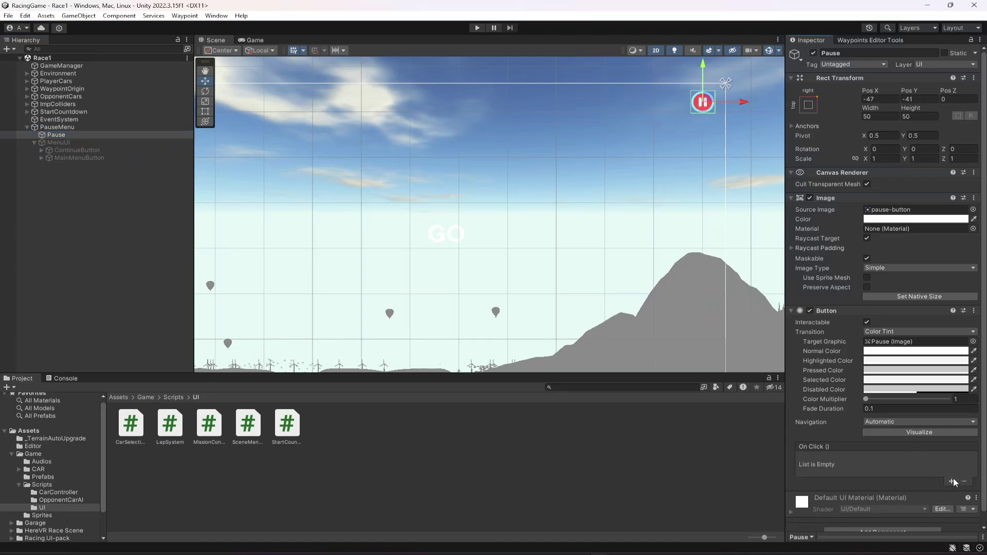
{"action": "left_click_drag", "start_coordinate": [72, 128], "coordinate": [828, 468]}
- Set the Pause button's On Click function to SceneManagerScript.PauseGame and save the Race1 scene
{"action": "left_click", "coordinate": [884, 458]}
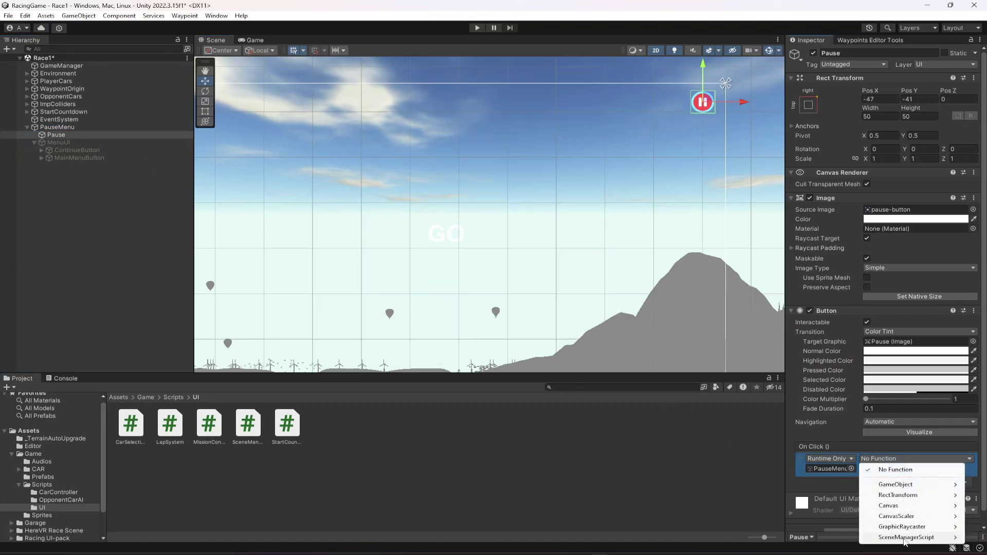
{"action": "mouse_move", "coordinate": [909, 544]}
{"action": "left_click", "coordinate": [759, 484]}
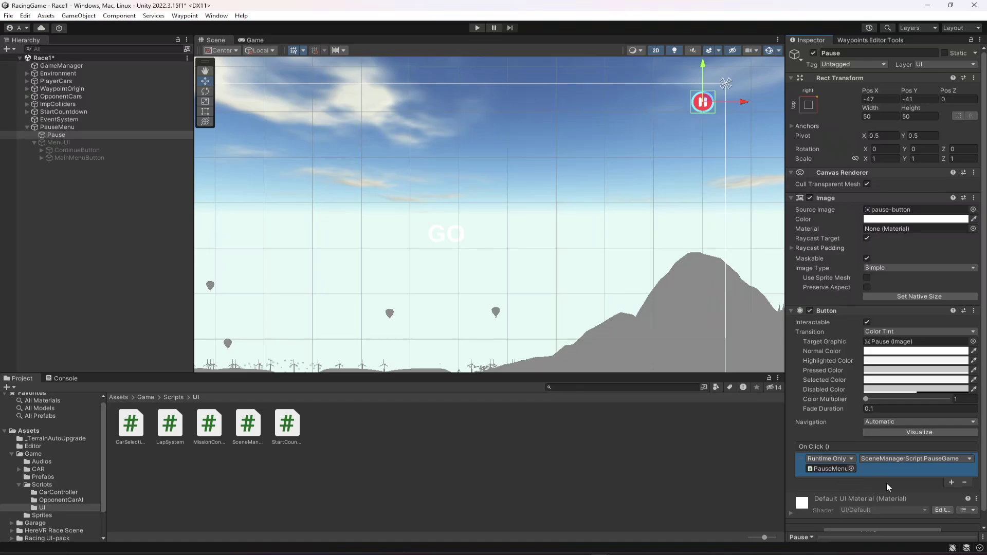
{"action": "key", "text": "ctrl+s"}
{"action": "left_click", "coordinate": [34, 142]}
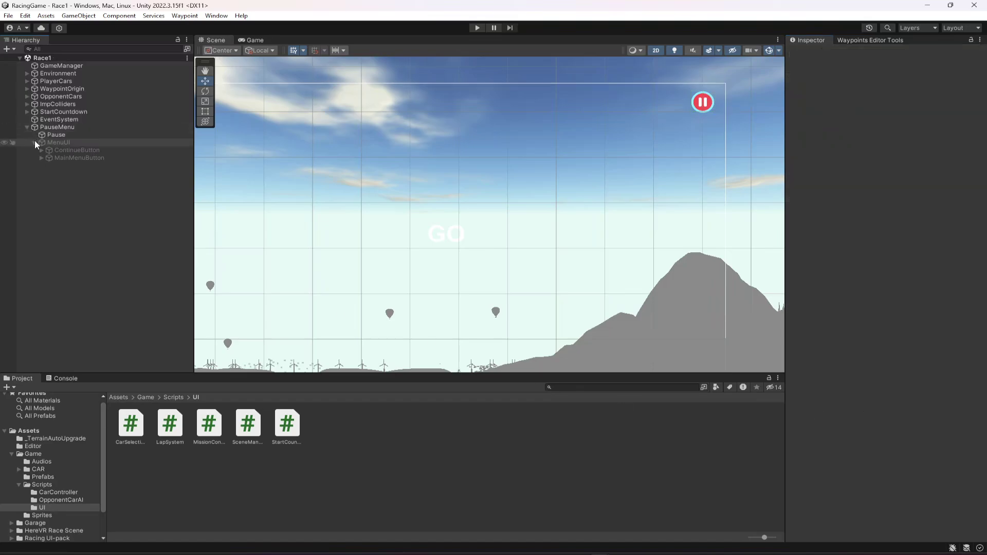
{"action": "left_click", "coordinate": [26, 127]}
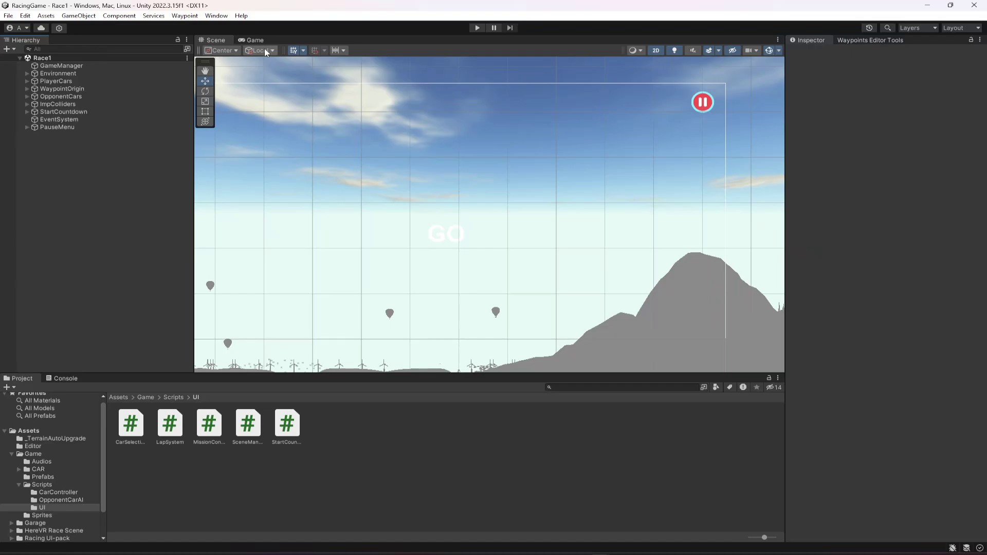
- Return the scene view to 3D on PlayerCars and run the game briefly to test the pause button
{"action": "left_click", "coordinate": [655, 50]}
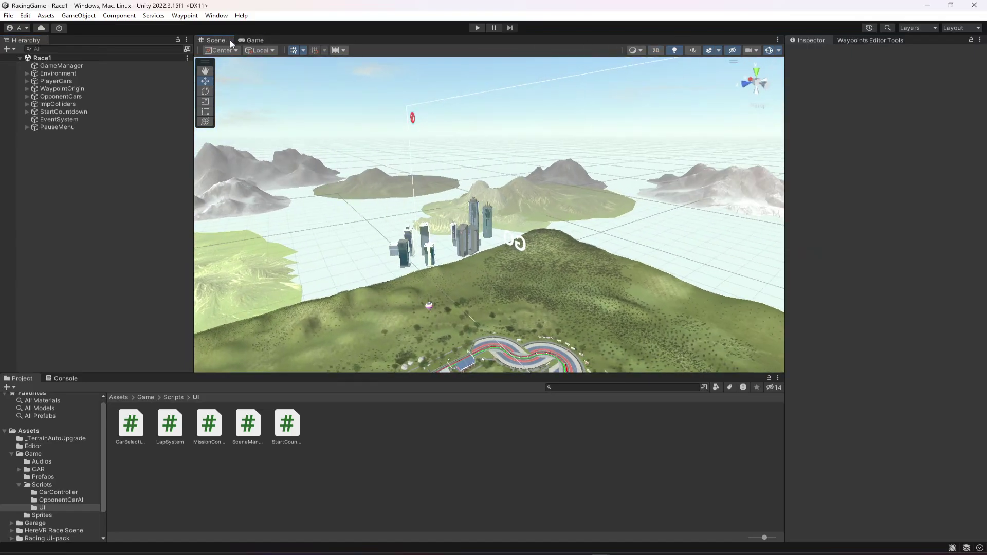
{"action": "double_click", "coordinate": [57, 83]}
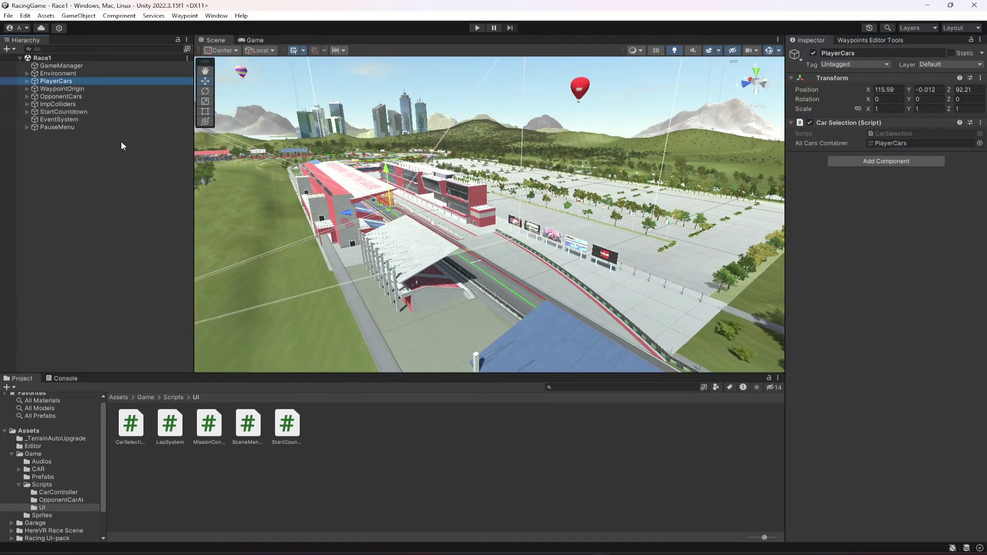
{"action": "left_click", "coordinate": [474, 28]}
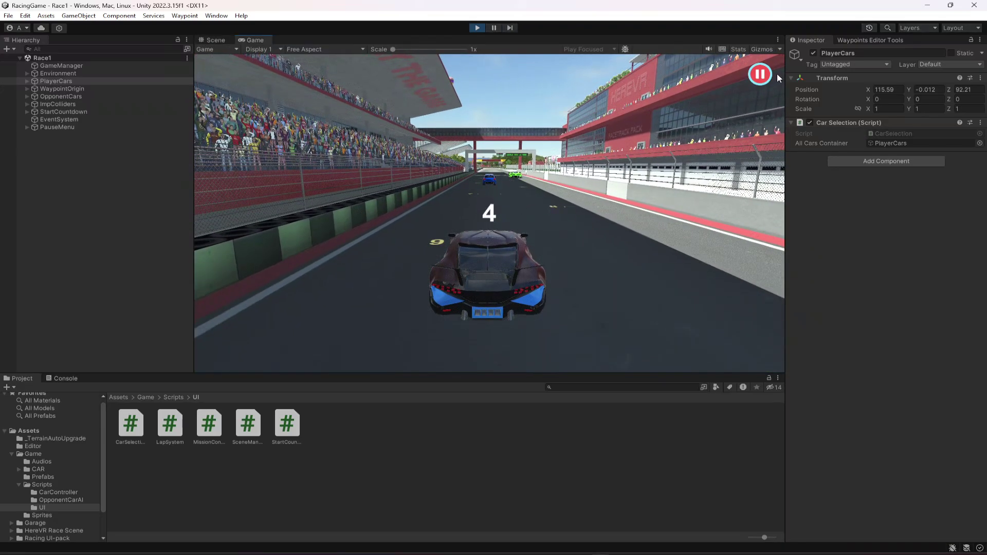
{"action": "left_click", "coordinate": [760, 74]}
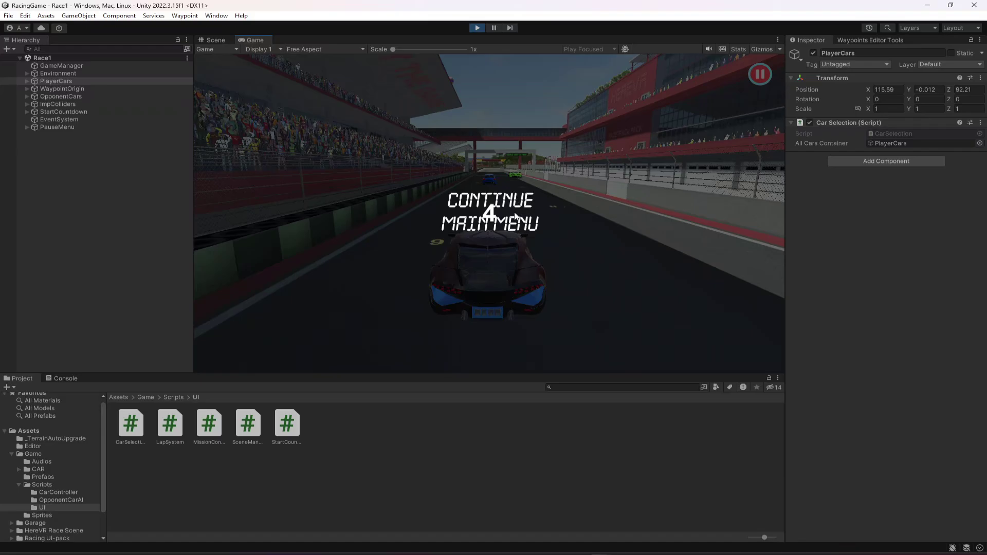
{"action": "left_click", "coordinate": [477, 28]}
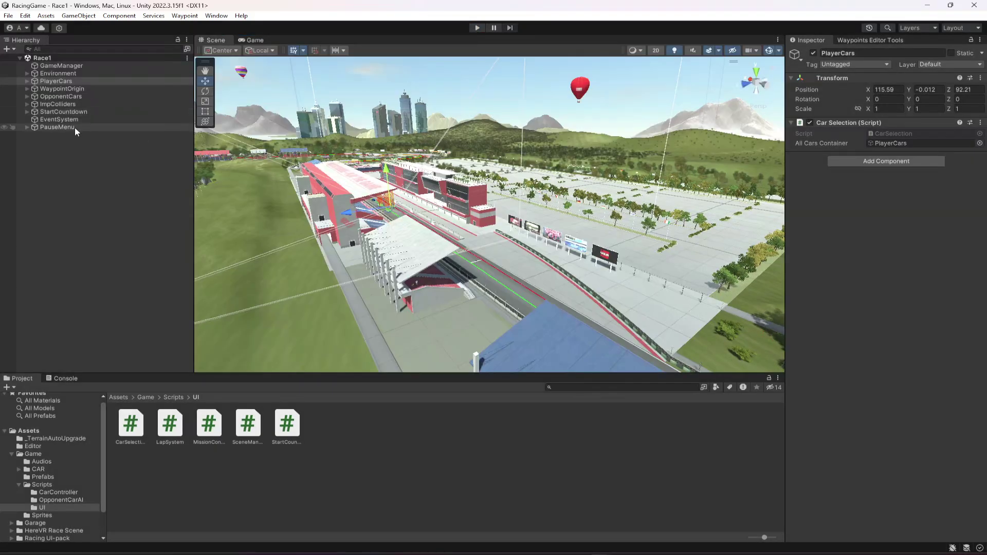
- Review the On Click setup of ContinueButton under PauseMenu's MenuUI
{"action": "left_click", "coordinate": [24, 126]}
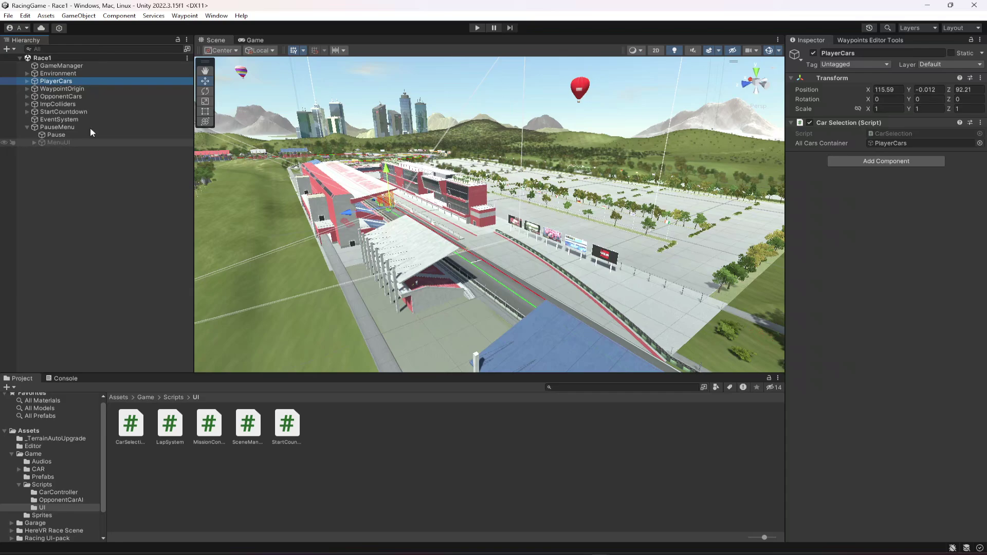
{"action": "left_click", "coordinate": [254, 40]}
{"action": "left_click", "coordinate": [215, 42]}
{"action": "left_click", "coordinate": [34, 143]}
{"action": "left_click", "coordinate": [72, 150]}
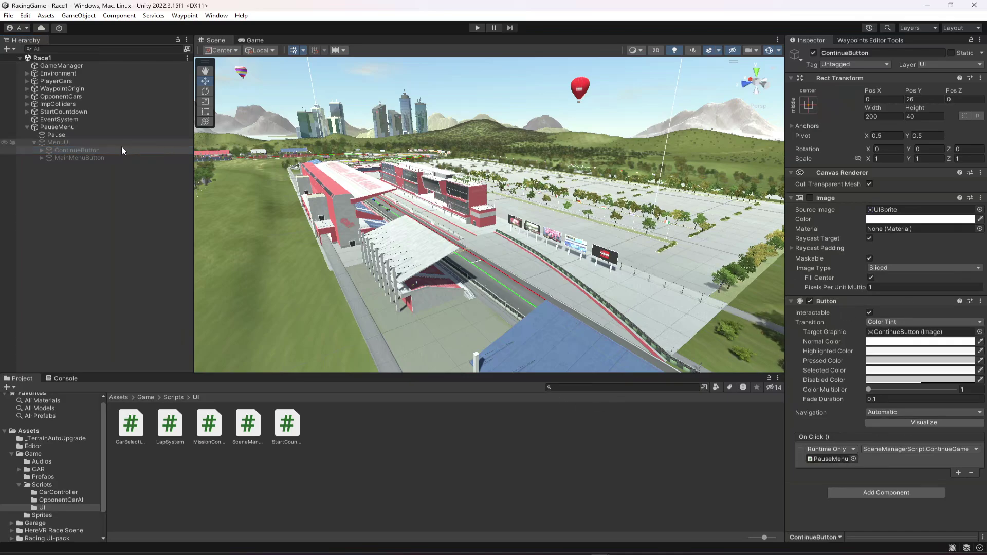
{"action": "left_click", "coordinate": [34, 142]}
{"action": "left_click", "coordinate": [27, 127]}
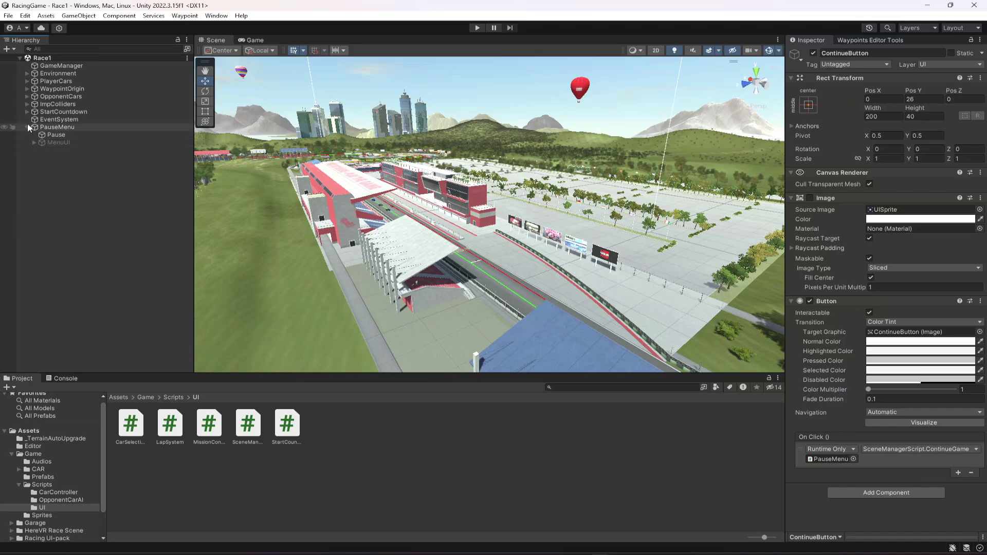
- Run the Race1 scene and pause the game during the start countdown, then restart the test run
{"action": "left_click", "coordinate": [477, 27]}
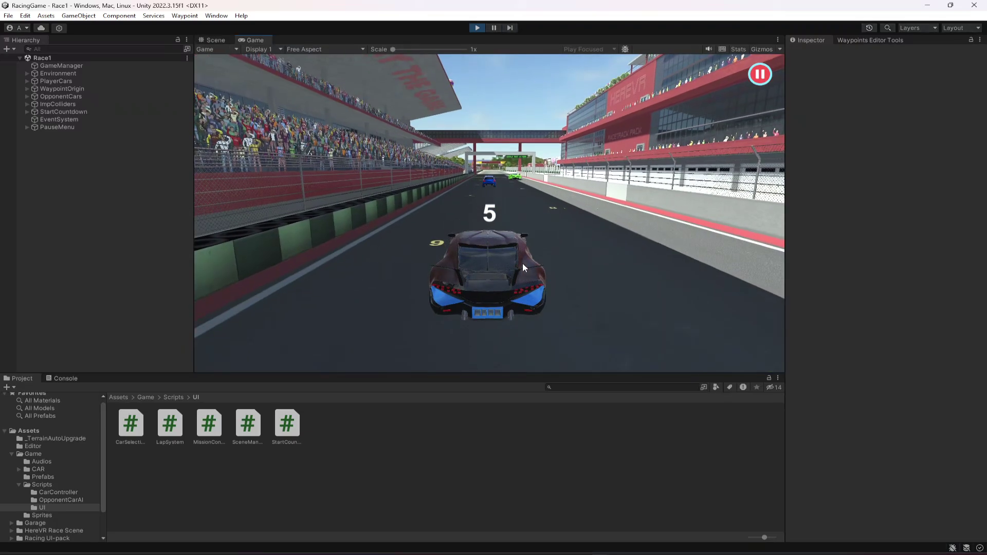
{"action": "left_click", "coordinate": [759, 74]}
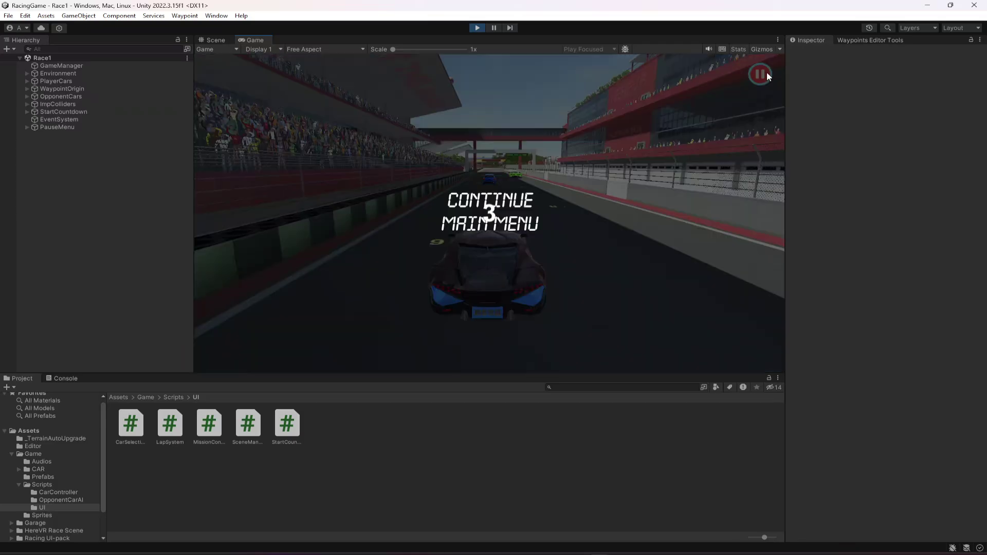
{"action": "left_click", "coordinate": [477, 27]}
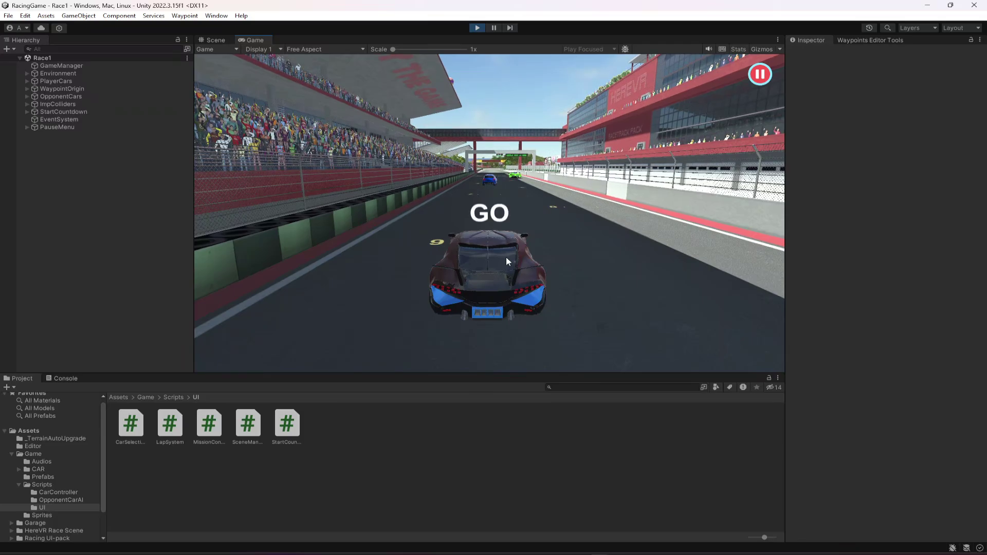
- Test the pause menu's Continue and Main Menu options in the running game, try Tournaments from the main menu, and stop the run
{"action": "left_click", "coordinate": [760, 74]}
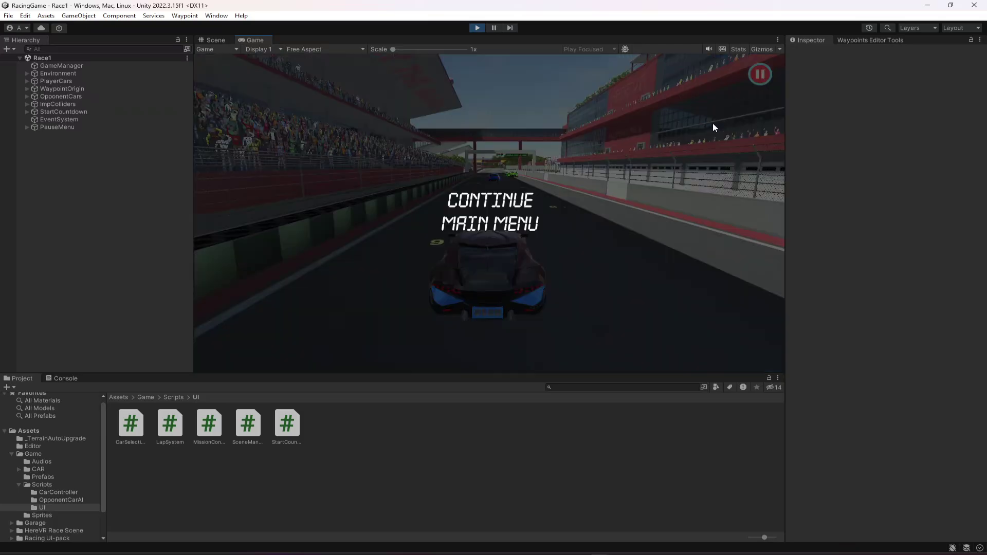
{"action": "left_click", "coordinate": [497, 201]}
{"action": "key", "text": "Escape"}
{"action": "left_click", "coordinate": [503, 227]}
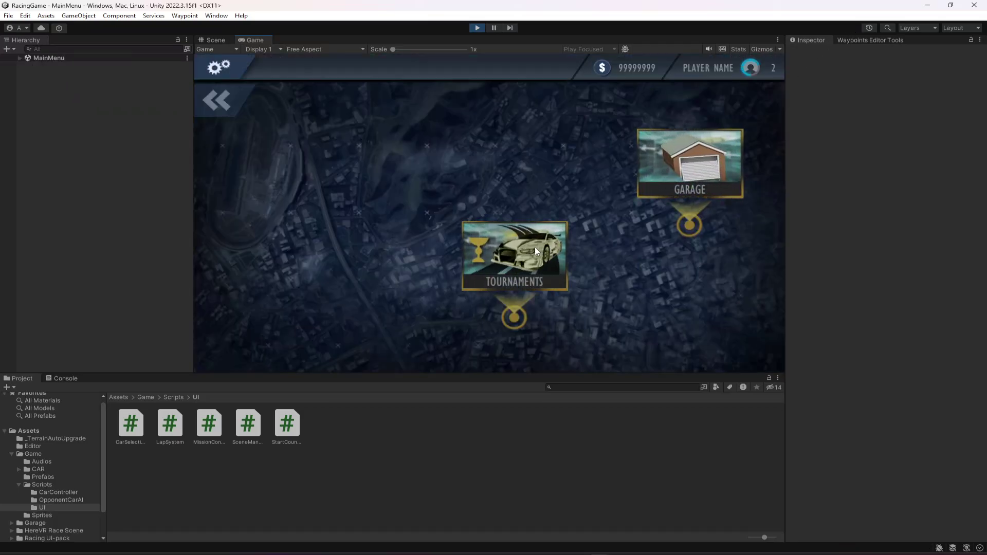
{"action": "left_click", "coordinate": [528, 253]}
{"action": "left_click", "coordinate": [477, 28]}
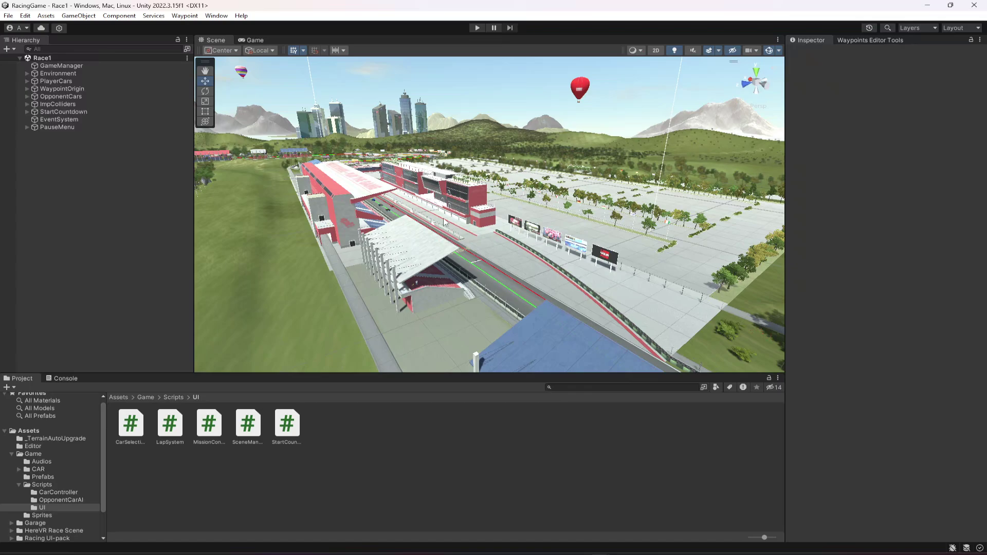
- Review PauseMenu's components and check its pause button in the Game view
{"action": "left_click", "coordinate": [64, 127]}
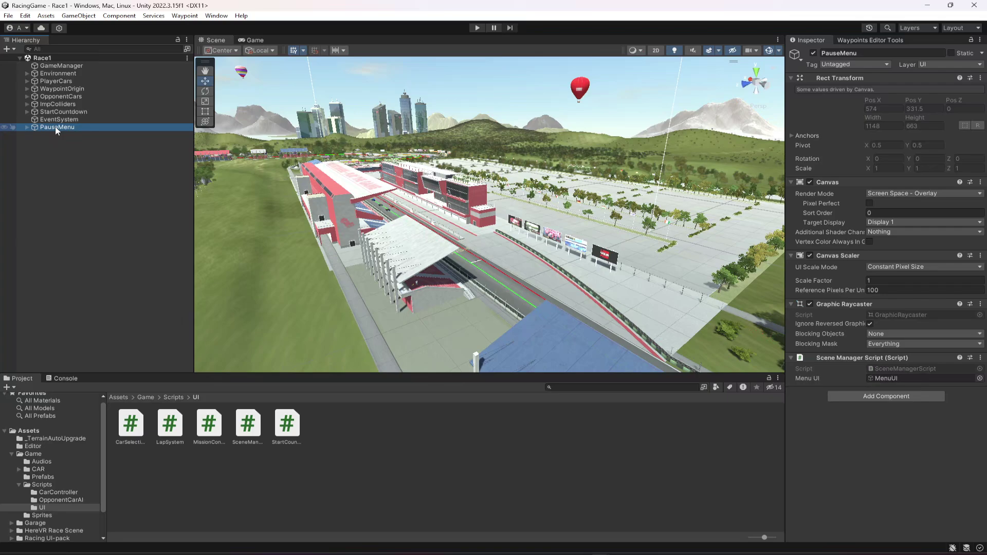
{"action": "left_click", "coordinate": [154, 175]}
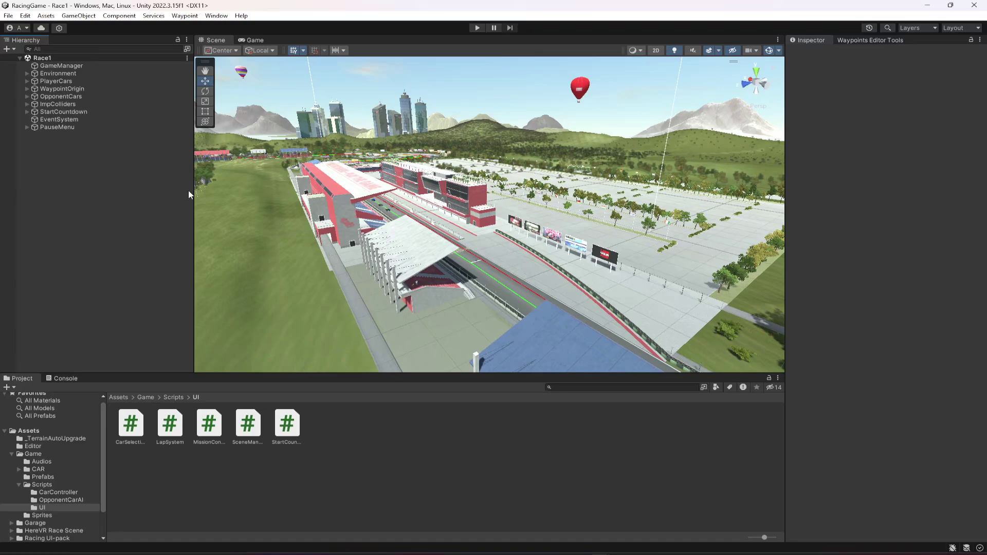
{"action": "left_click", "coordinate": [85, 127]}
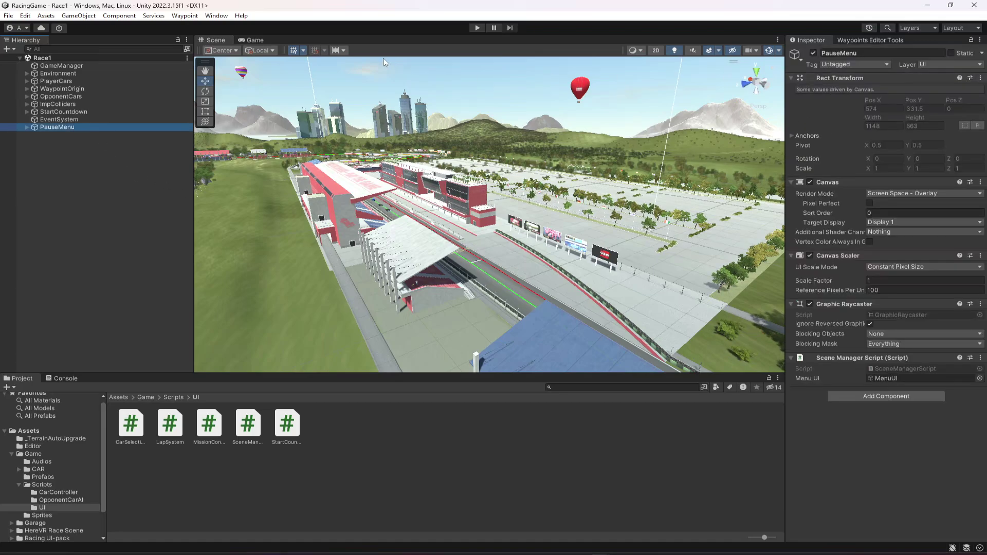
{"action": "left_click", "coordinate": [251, 40]}
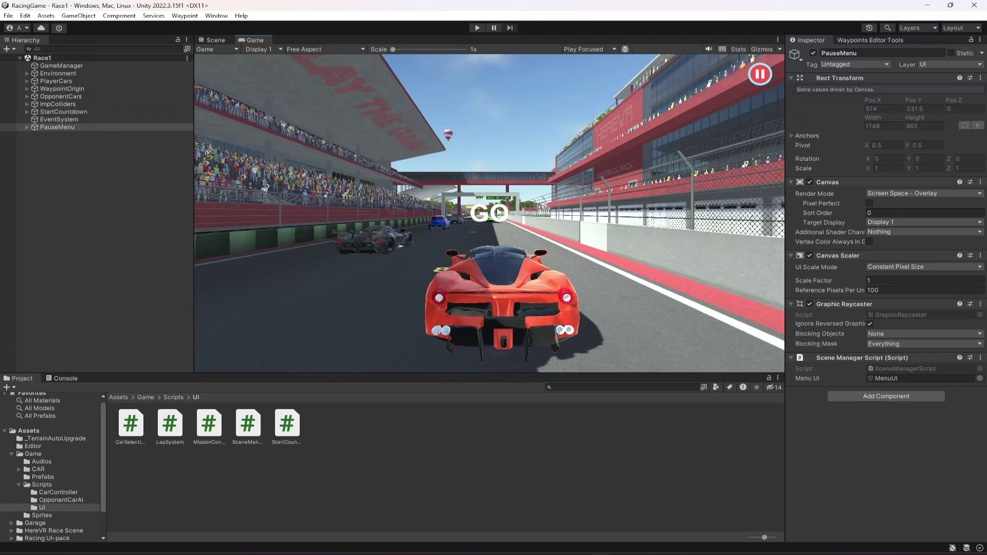
{"action": "left_click", "coordinate": [51, 128]}
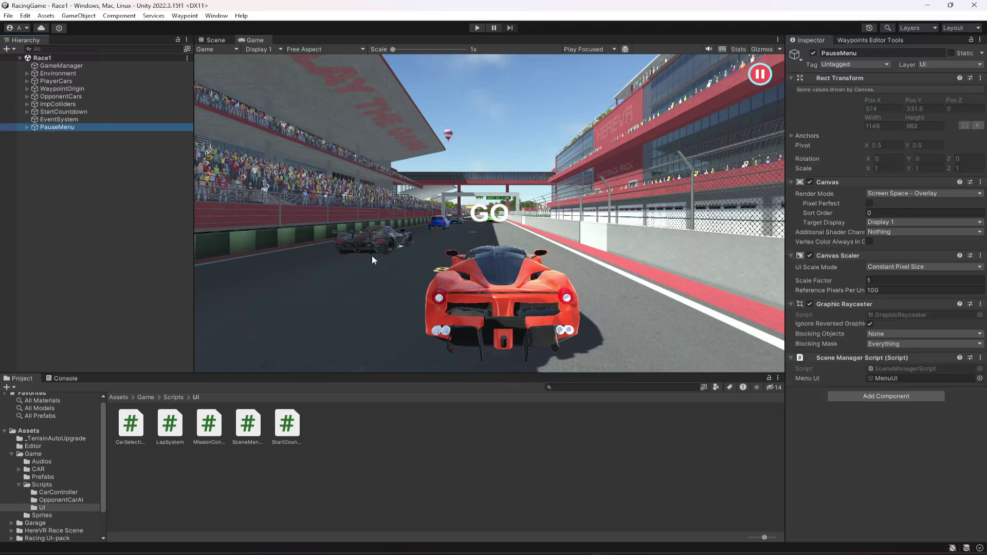
{"action": "left_click", "coordinate": [760, 77]}
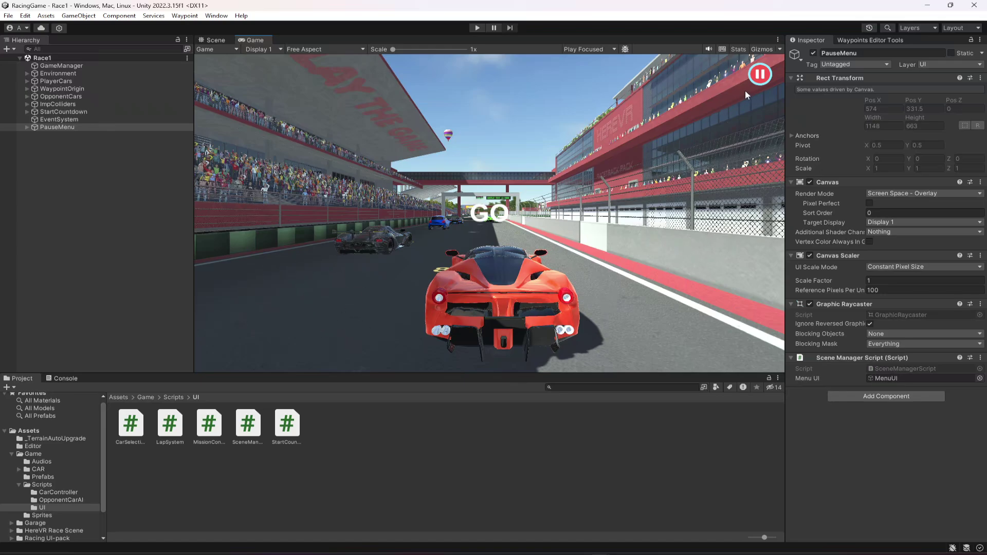
{"action": "left_click", "coordinate": [58, 128]}
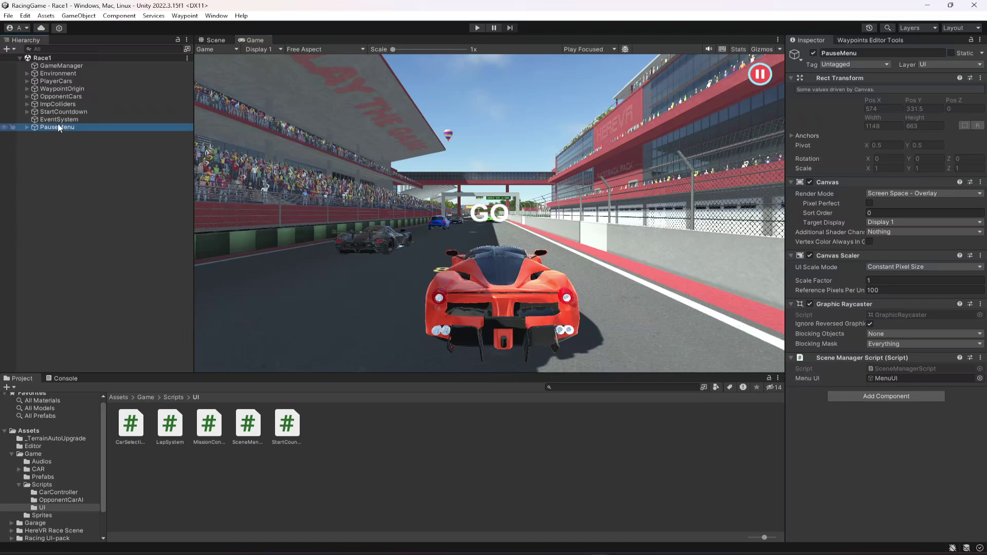
- Open SceneManagerScript in the code editor, declare a public GameObject timerObject below menuUI, and save the script
{"action": "double_click", "coordinate": [898, 367]}
{"action": "left_click", "coordinate": [306, 173]}
{"action": "key", "text": "Return"}
{"action": "type", "text": "pause"}
{"action": "key", "text": "BackSpace"}
{"action": "key", "text": "BackSpace"}
{"action": "key", "text": "BackSpace"}
{"action": "key", "text": "BackSpace"}
{"action": "type", "text": "ublic"}
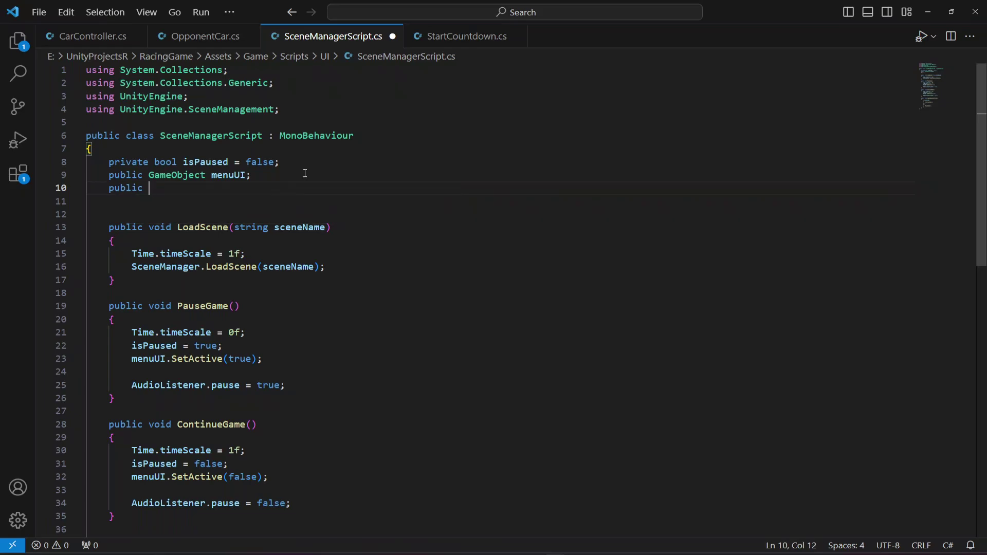
{"action": "type", "text": "gameObject"}
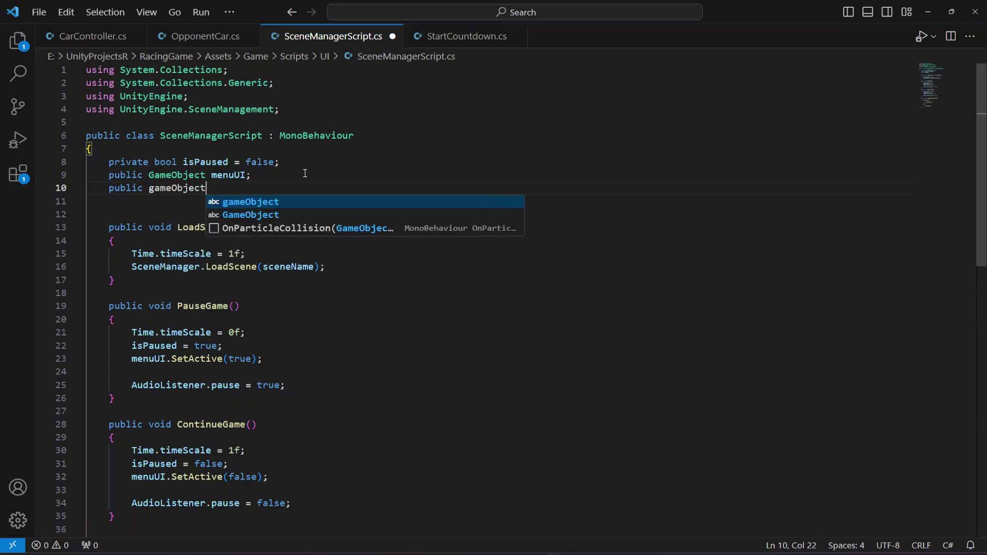
{"action": "key", "text": "Down"}
{"action": "key", "text": "Return"}
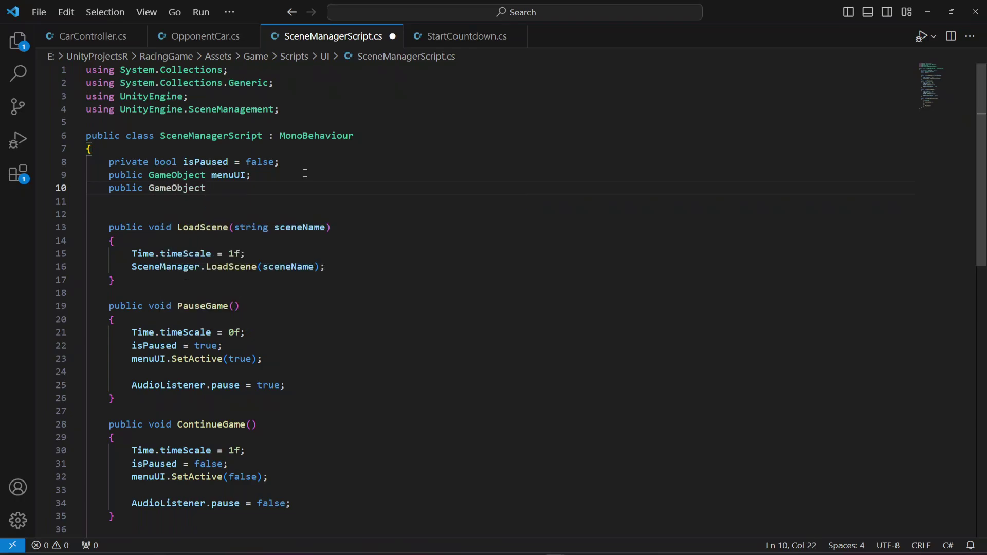
{"action": "type", "text": "tim"}
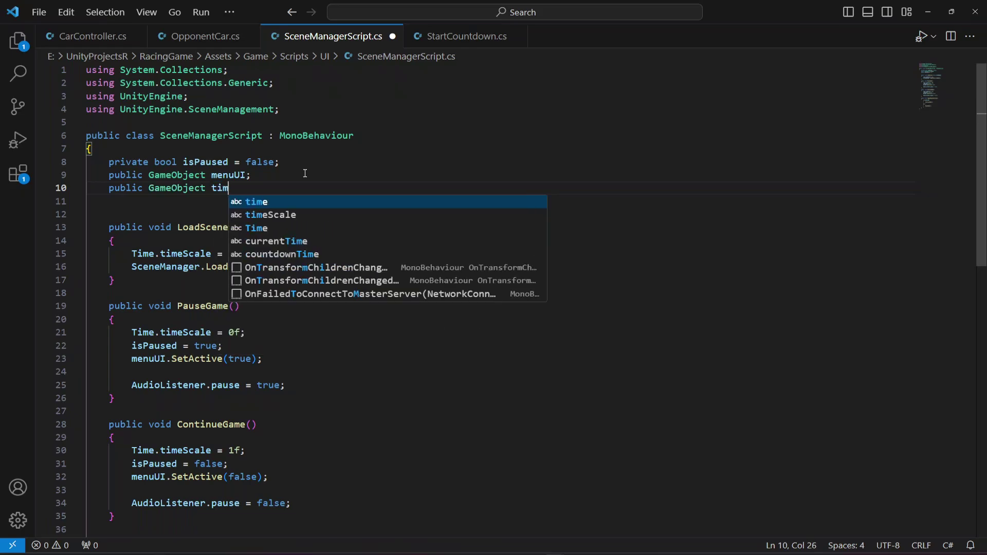
{"action": "type", "text": "erObject;"}
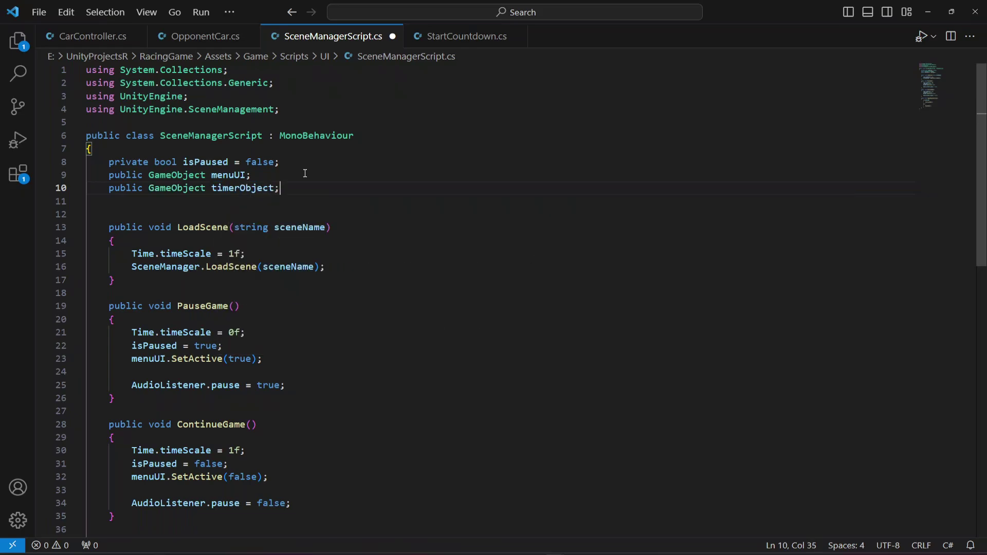
{"action": "key", "text": "ctrl+s"}
- Rename the timerObject field to timerUIObject and save the script
{"action": "left_click", "coordinate": [251, 188]}
{"action": "type", "text": "UI"}
{"action": "key", "text": "ctrl+s"}
- Add timerUIObject.SetActive(false); to PauseGame, directly above menuUI.SetActive(true), and save the script
{"action": "double_click", "coordinate": [247, 188]}
{"action": "key", "text": "ctrl+c"}
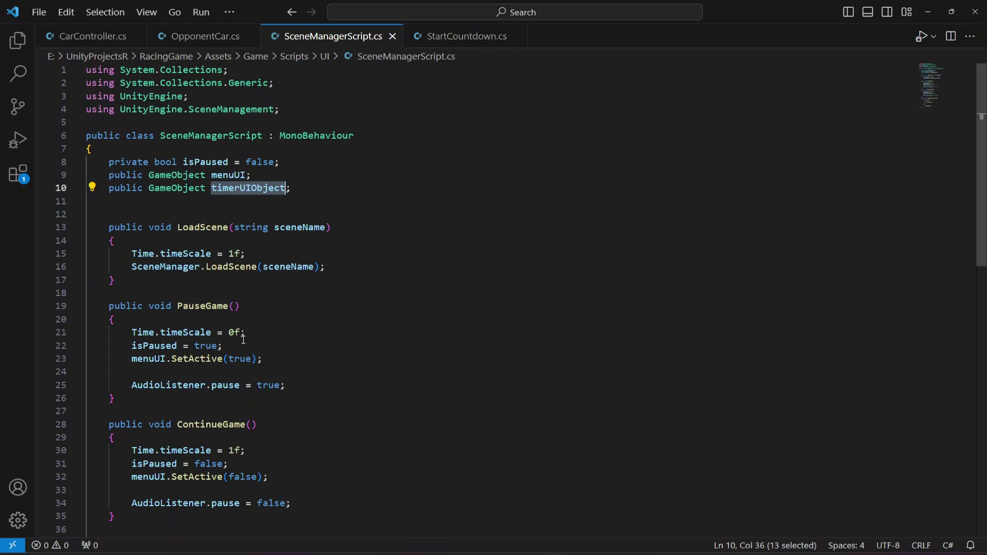
{"action": "left_click", "coordinate": [253, 313]}
{"action": "scroll", "coordinate": [255, 315], "scroll_direction": "down", "scroll_amount": 2}
{"action": "left_click", "coordinate": [280, 289]}
{"action": "key", "text": "ctrl+shift+Return"}
{"action": "key", "text": "ctrl+v"}
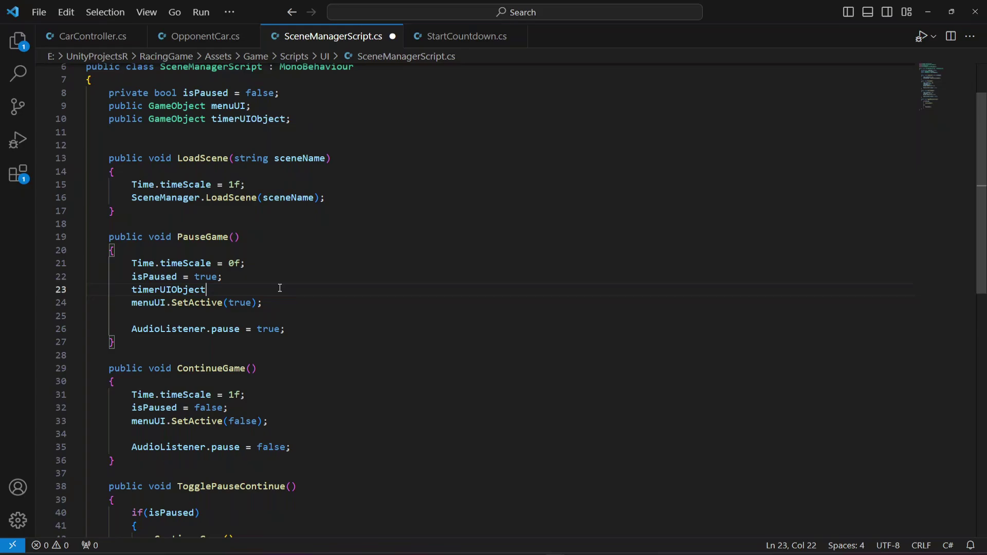
{"action": "type", "text": ".Set"}
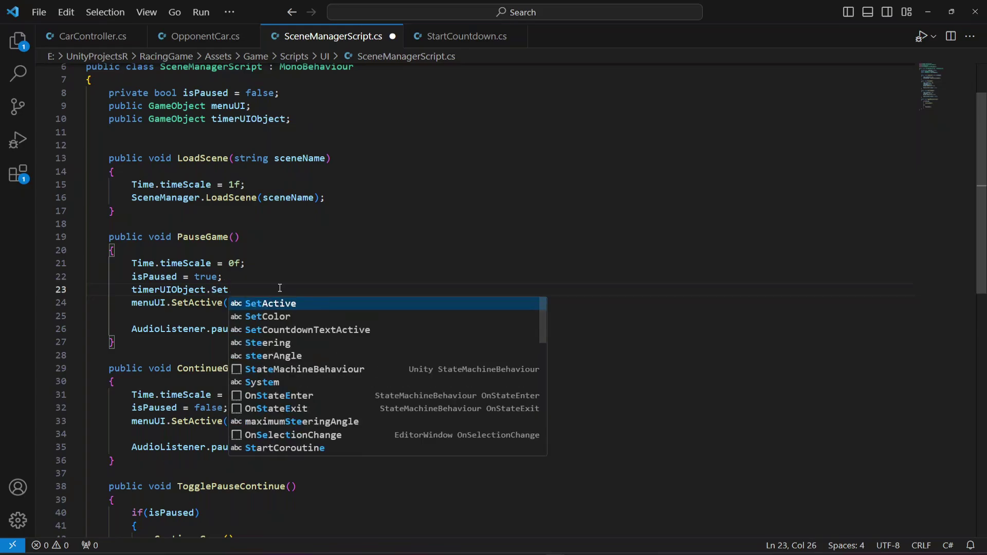
{"action": "key", "text": "Tab"}
{"action": "type", "text": "("}
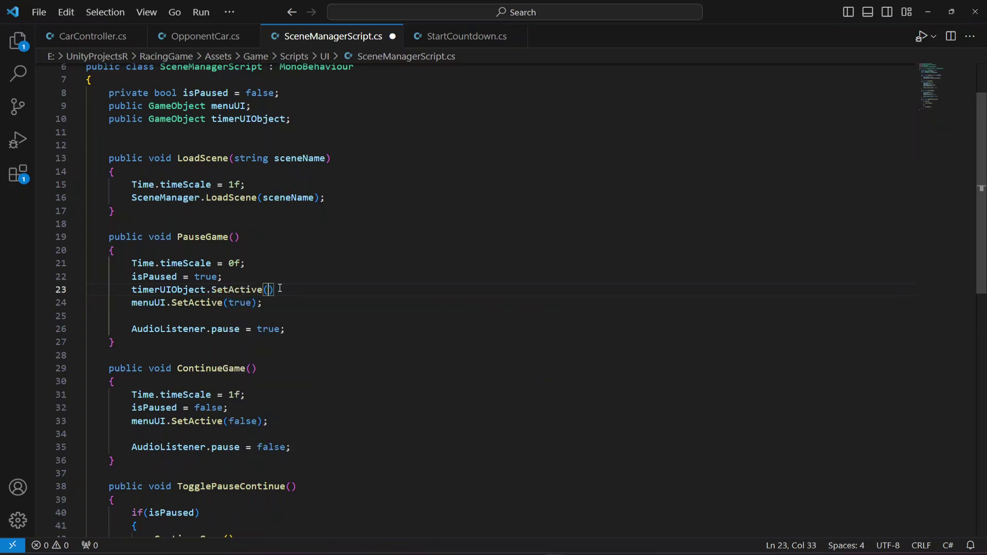
{"action": "type", "text": "false)"}
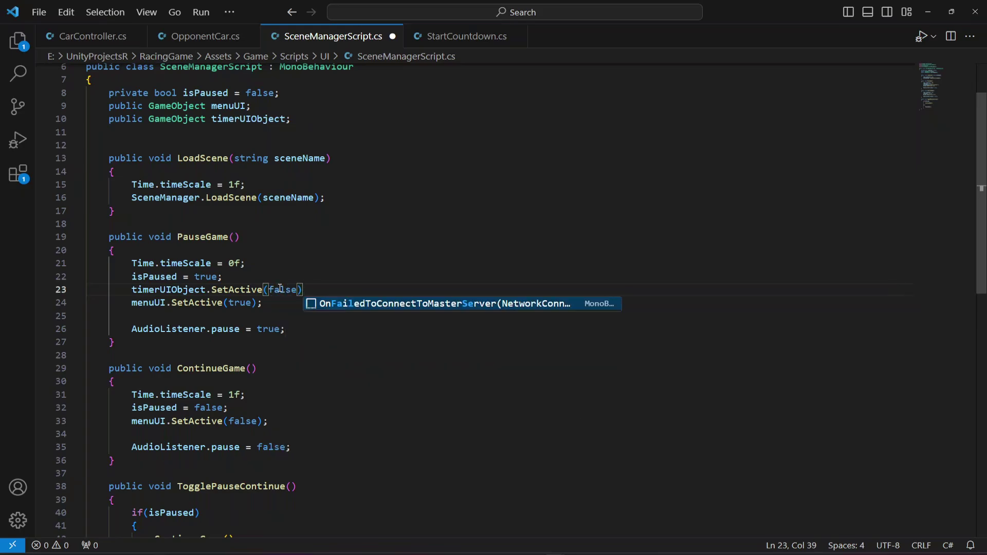
{"action": "type", "text": ";"}
{"action": "key", "text": "ctrl+s"}
- Copy the timerUIObject line into ContinueGame below isPaused = false, change its argument to true, and save the script
{"action": "key", "text": "shift+Home"}
{"action": "key", "text": "ctrl+c"}
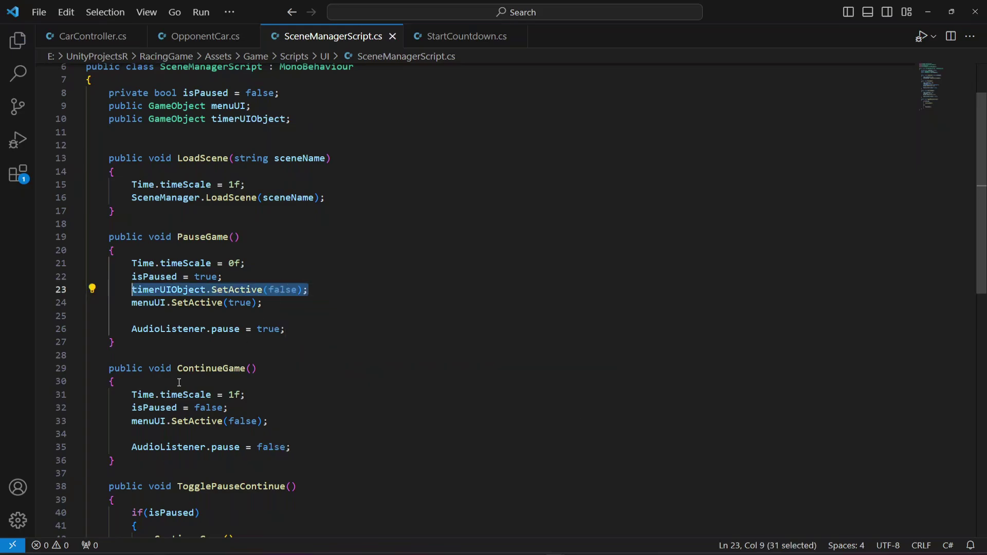
{"action": "left_click", "coordinate": [262, 414]}
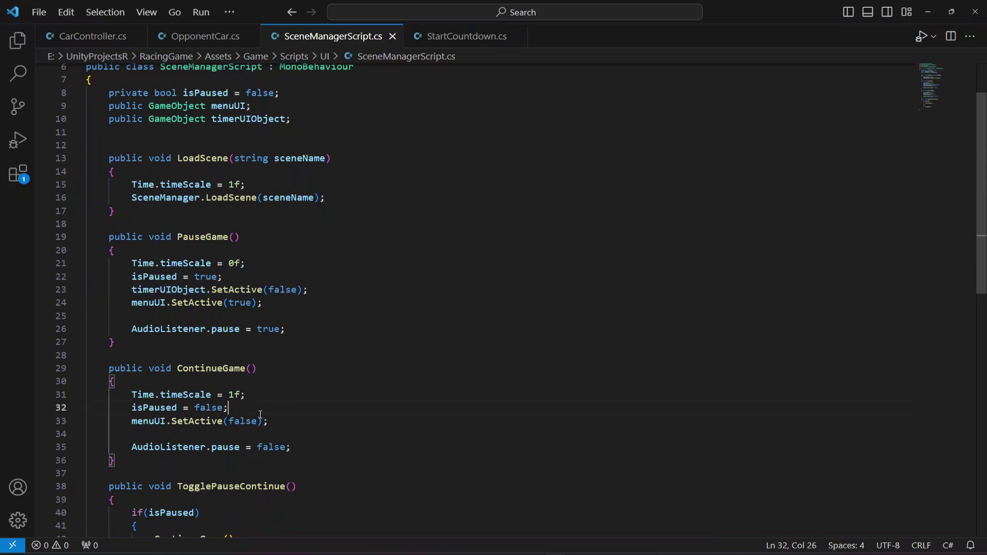
{"action": "key", "text": "Return"}
{"action": "key", "text": "ctrl+v"}
{"action": "double_click", "coordinate": [283, 420]}
{"action": "type", "text": "true"}
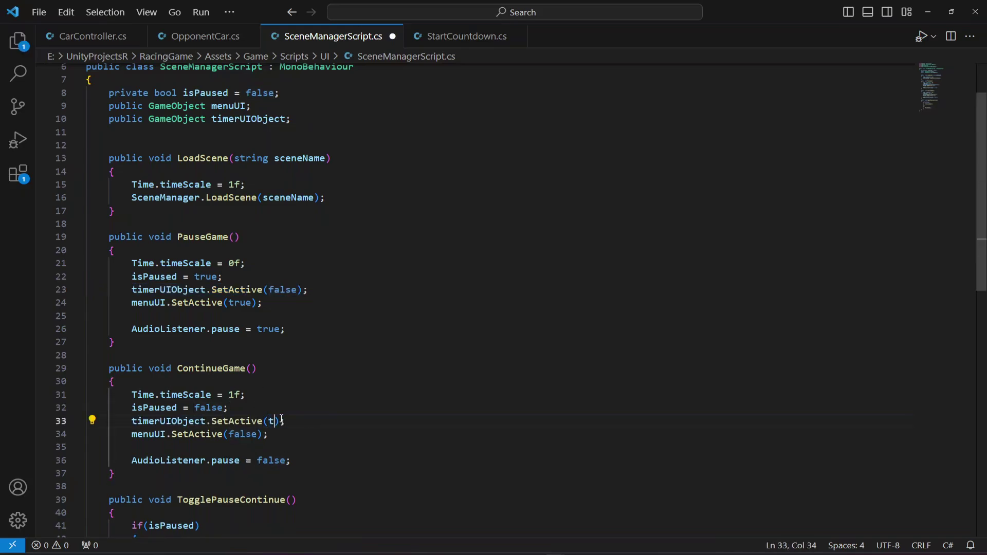
{"action": "key", "text": "ctrl+s"}
{"action": "left_click", "coordinate": [337, 420]}
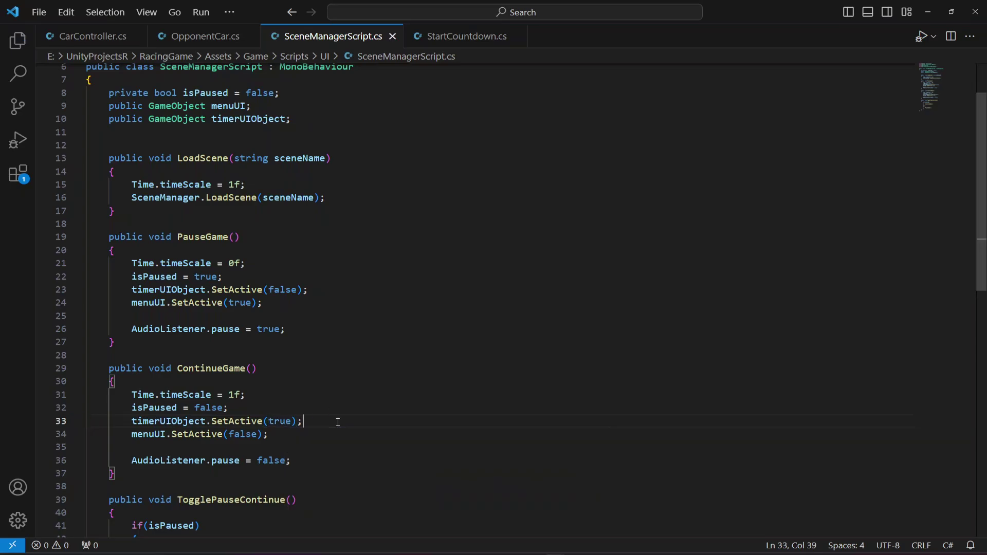
- Switch back to Unity and assign StartCountdown as the Timer UI Object of PauseMenu's Scene Manager Script
{"action": "key", "text": "alt+Tab"}
{"action": "left_click", "coordinate": [46, 111]}
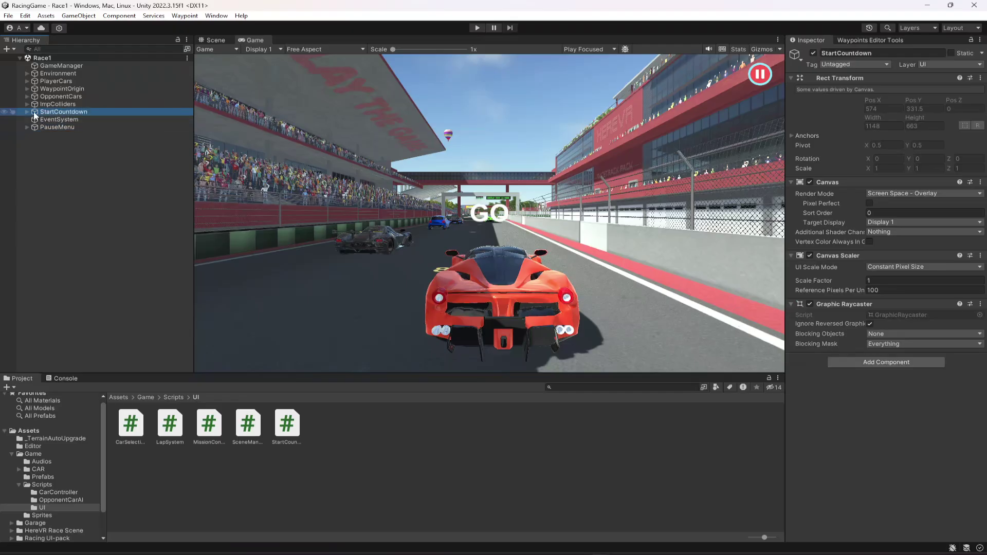
{"action": "left_click", "coordinate": [25, 112]}
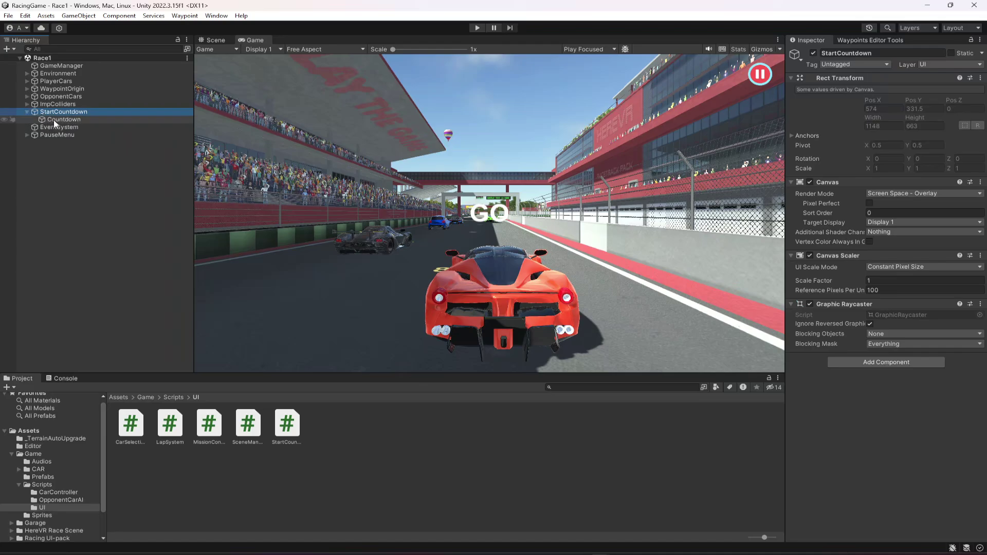
{"action": "left_click", "coordinate": [53, 119]}
{"action": "left_click", "coordinate": [26, 111]}
{"action": "left_click_drag", "start_coordinate": [56, 127], "coordinate": [944, 391]}
- Run the game and test repeatedly pausing and continuing during the start countdown
{"action": "left_click", "coordinate": [476, 29]}
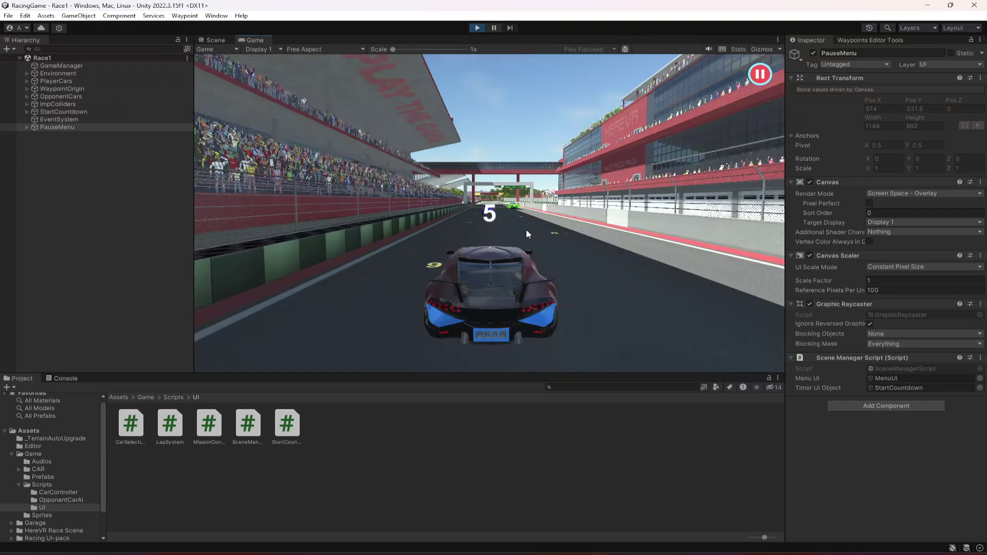
{"action": "left_click", "coordinate": [765, 77]}
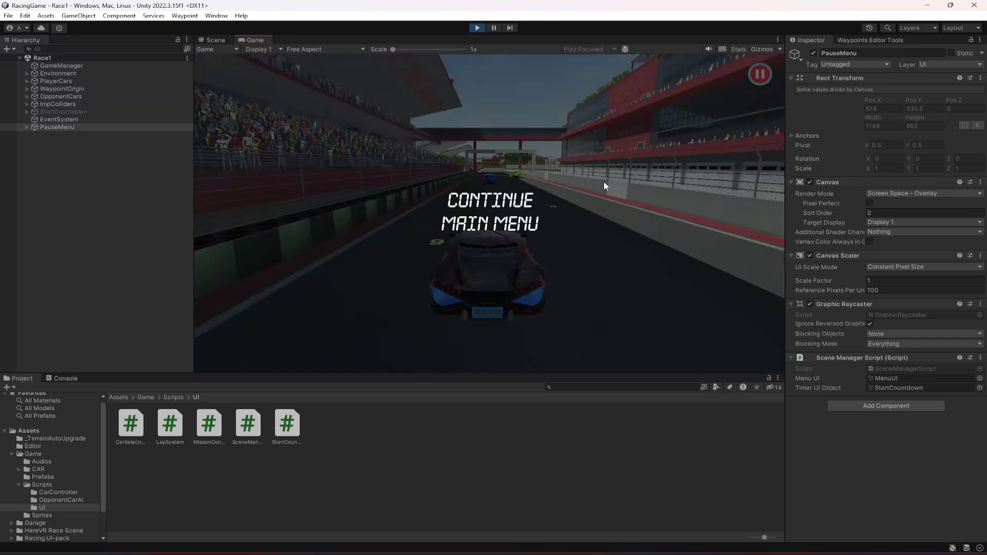
{"action": "left_click", "coordinate": [501, 202]}
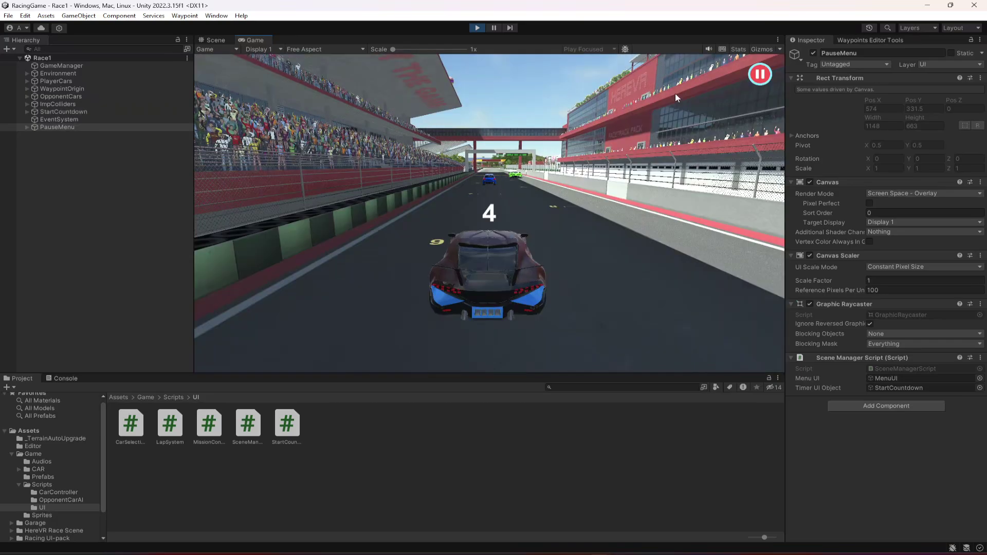
{"action": "key", "text": "Escape"}
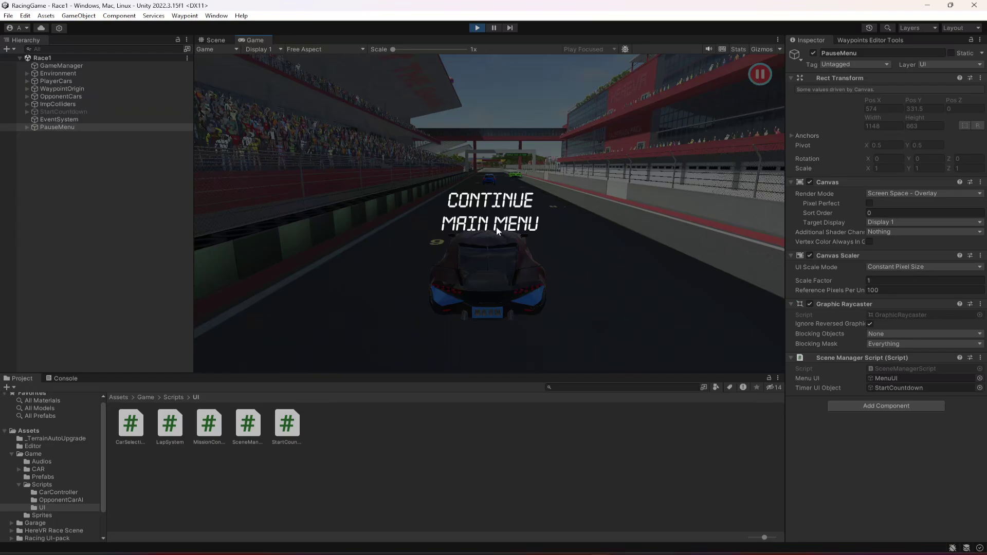
{"action": "left_click", "coordinate": [500, 205]}
{"action": "left_click", "coordinate": [759, 75]}
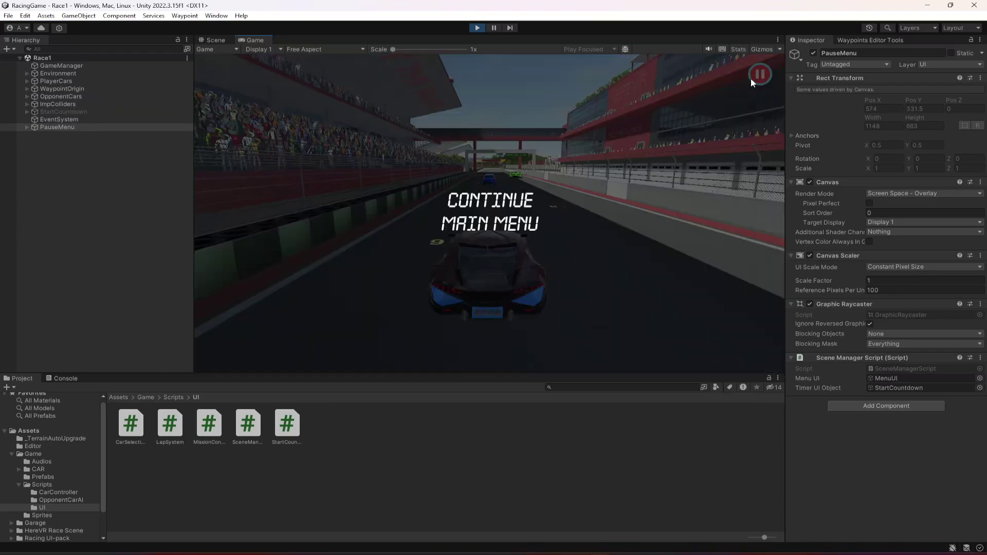
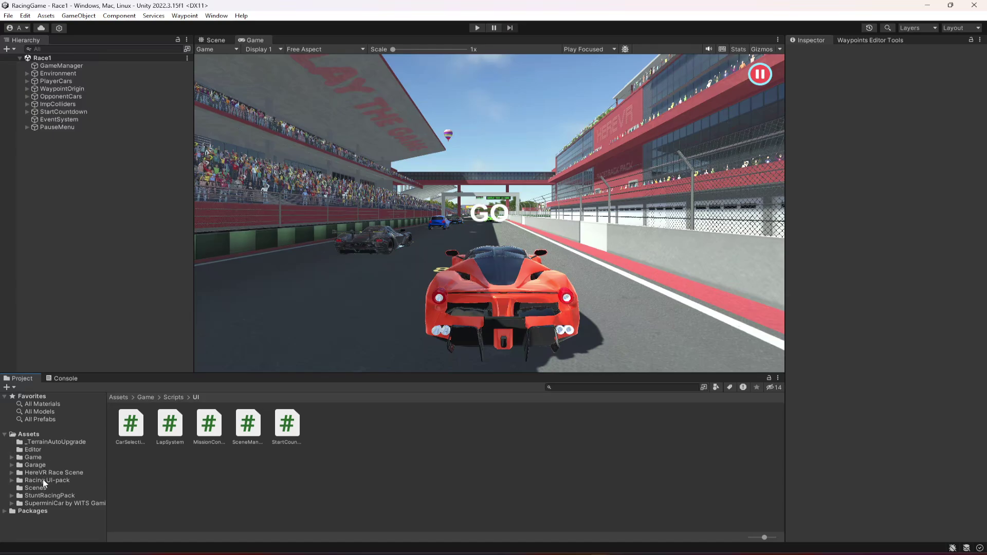
- Save the PauseMenu object from the Race1 scene as a prefab in the Game/Prefabs folder
{"action": "left_click", "coordinate": [65, 127]}
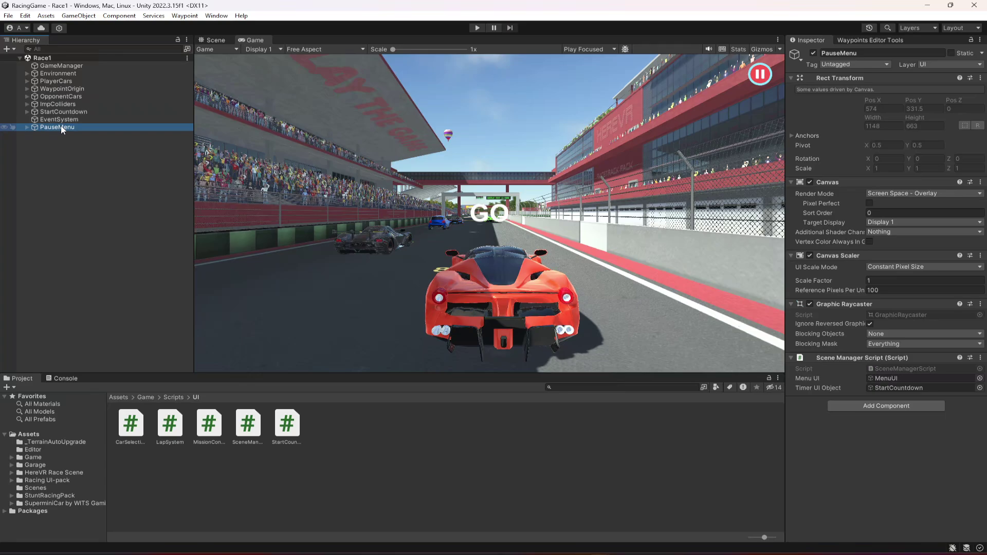
{"action": "left_click", "coordinate": [49, 463]}
{"action": "left_click", "coordinate": [39, 456]}
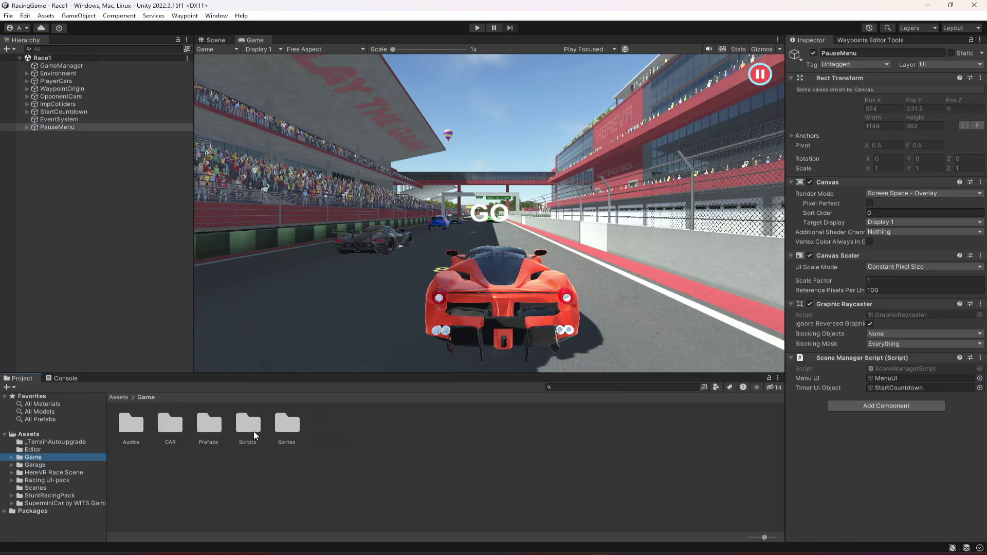
{"action": "double_click", "coordinate": [218, 431]}
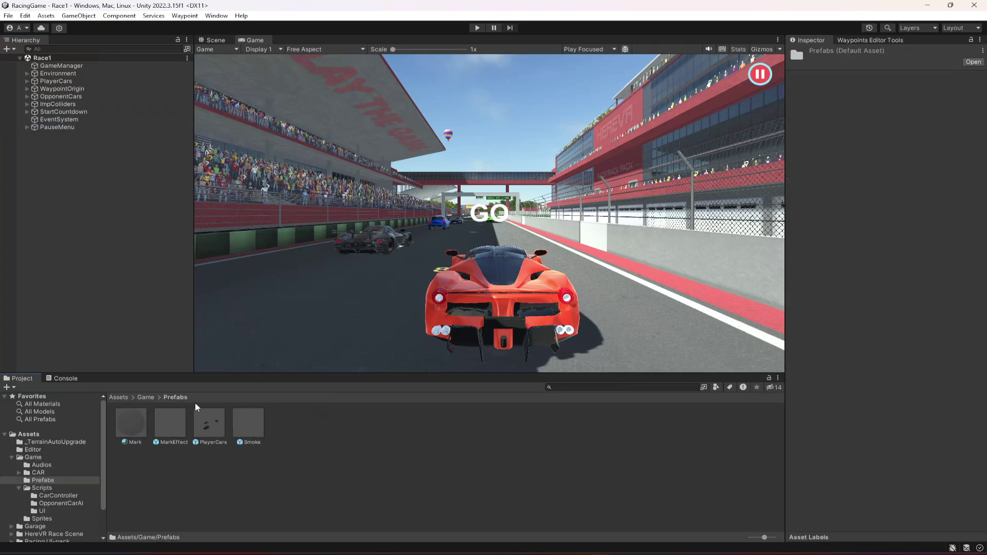
{"action": "left_click", "coordinate": [57, 127]}
{"action": "left_click_drag", "start_coordinate": [60, 129], "coordinate": [370, 440]}
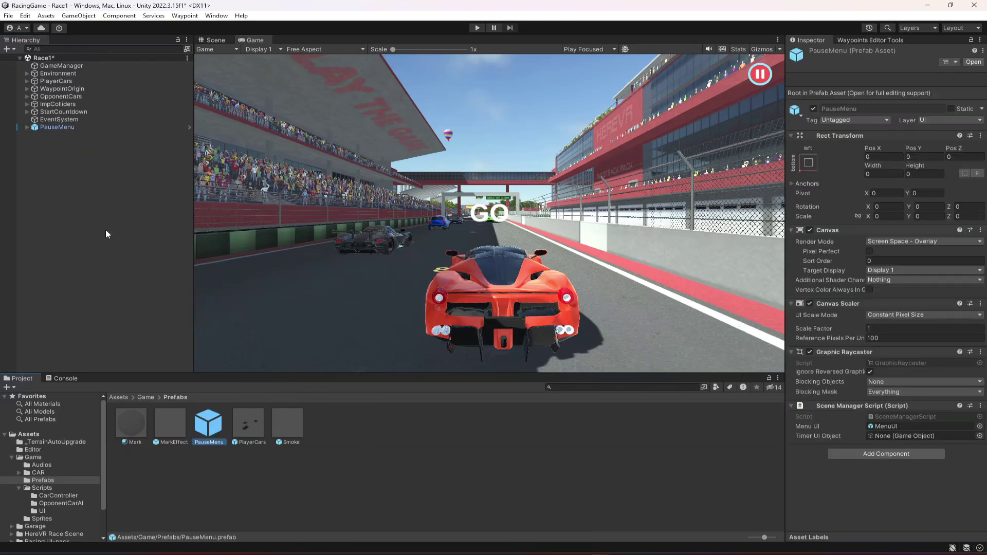
- Completely unpack the PauseMenu prefab instance in Race1 and save the scene
{"action": "right_click", "coordinate": [57, 129]}
{"action": "mouse_move", "coordinate": [111, 262]}
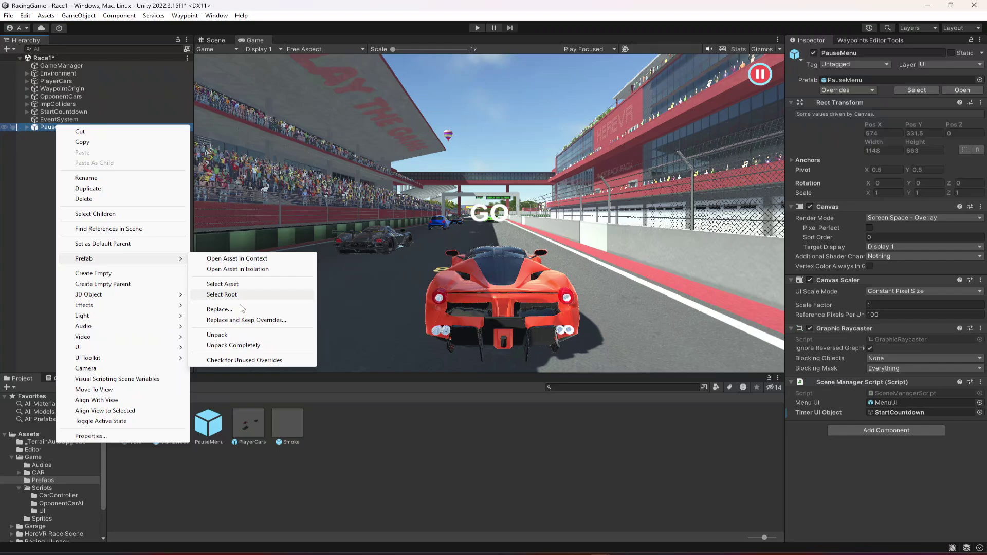
{"action": "left_click", "coordinate": [237, 346]}
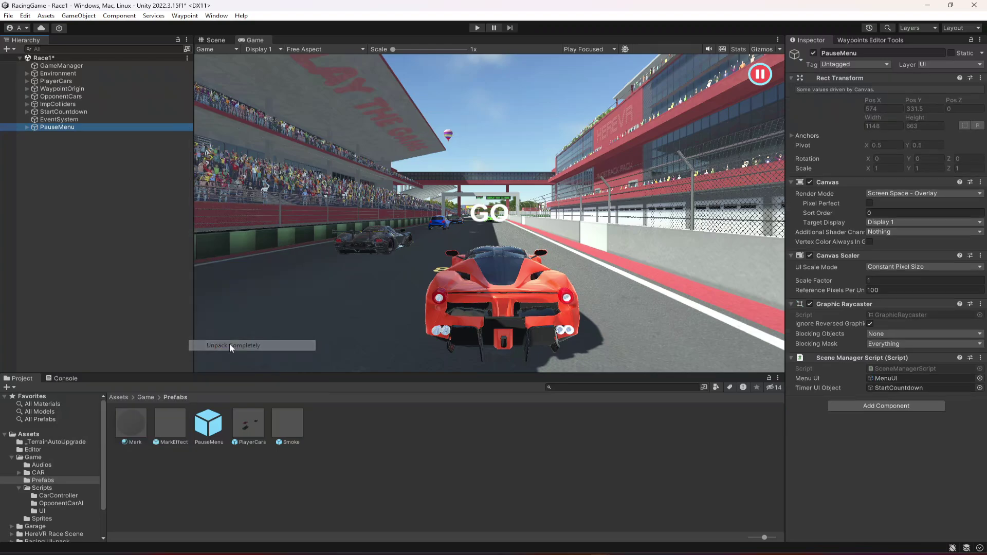
{"action": "left_click", "coordinate": [55, 134]}
{"action": "key", "text": "ctrl+s"}
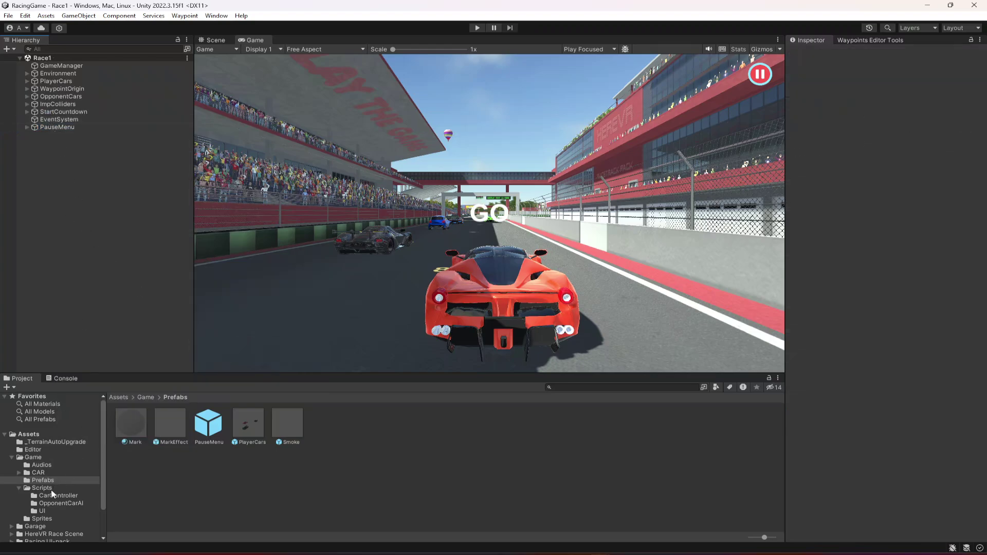
- Open the Practise scene from the StuntRacingPack/Scenes folder
{"action": "left_click", "coordinate": [12, 457]}
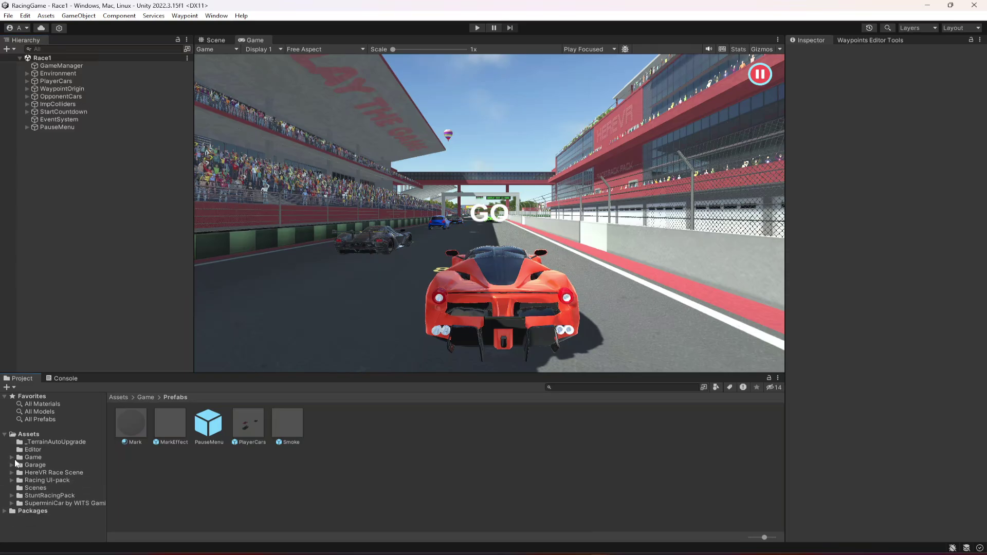
{"action": "left_click", "coordinate": [61, 495]}
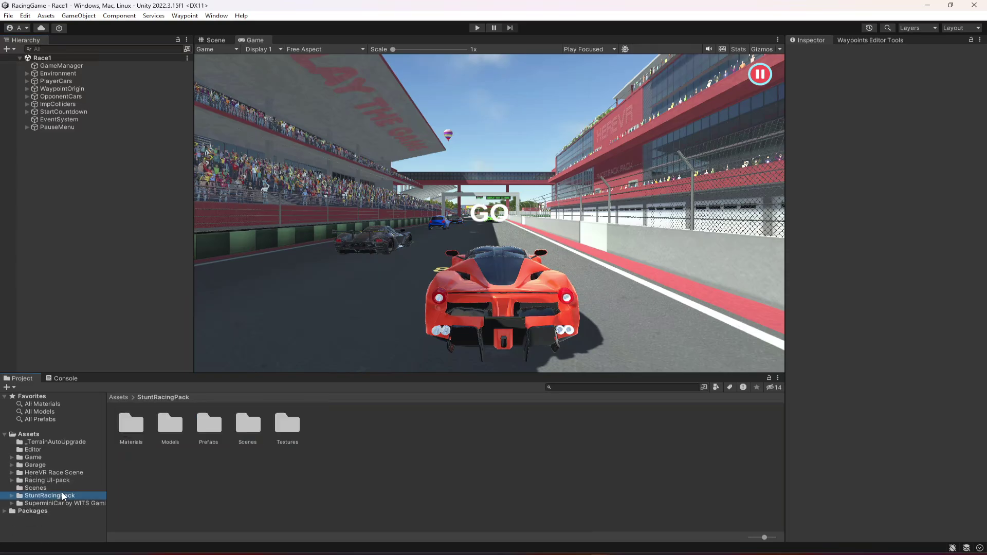
{"action": "double_click", "coordinate": [239, 433]}
{"action": "double_click", "coordinate": [170, 425]}
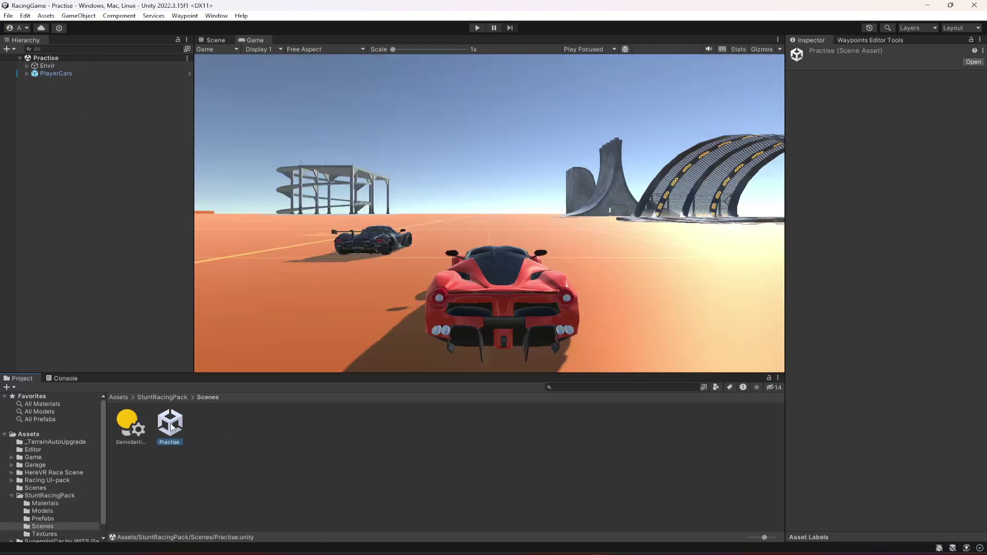
- Add the PauseMenu prefab from Game/Prefabs to the Practise scene and check its Menu UI reference
{"action": "left_click", "coordinate": [48, 458]}
{"action": "double_click", "coordinate": [208, 424]}
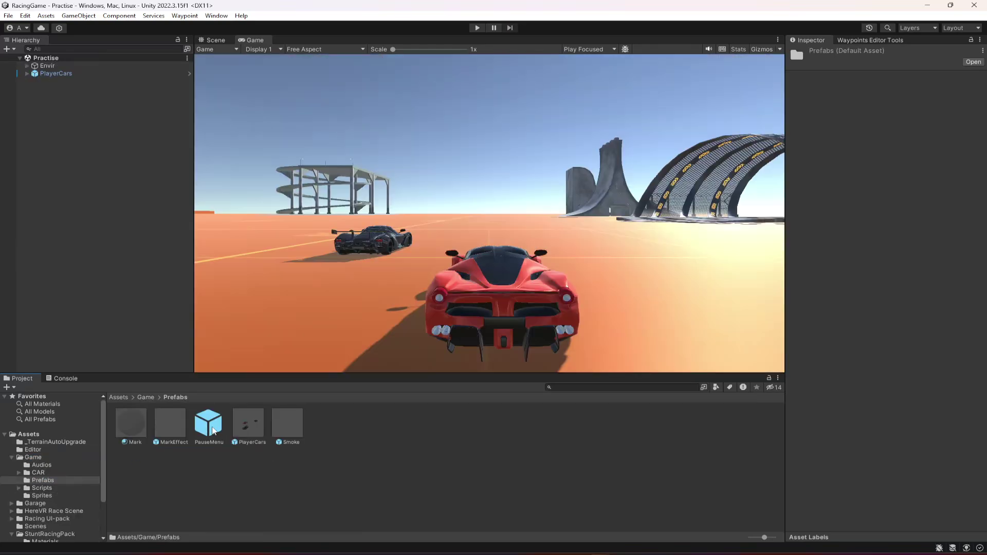
{"action": "left_click_drag", "start_coordinate": [213, 431], "coordinate": [82, 121]}
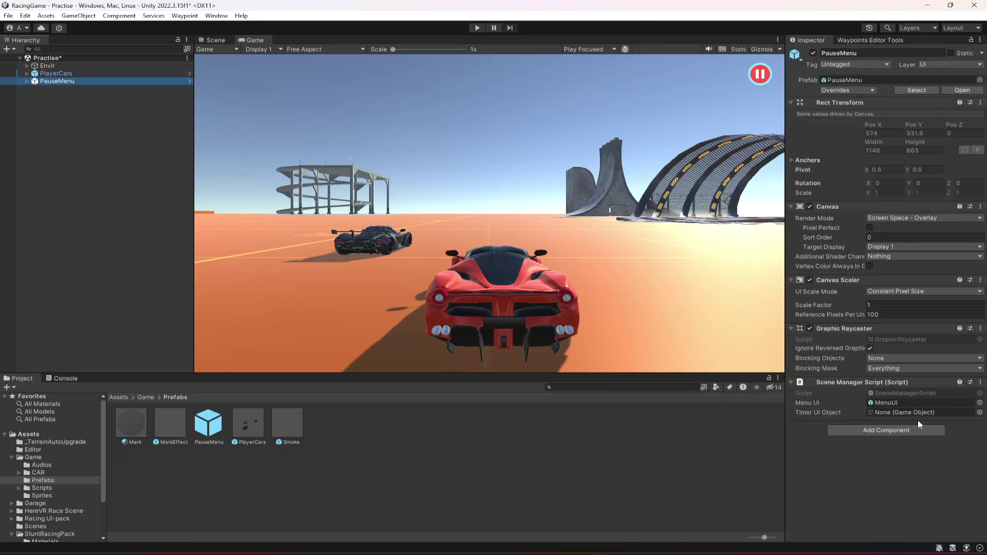
{"action": "left_click", "coordinate": [899, 404]}
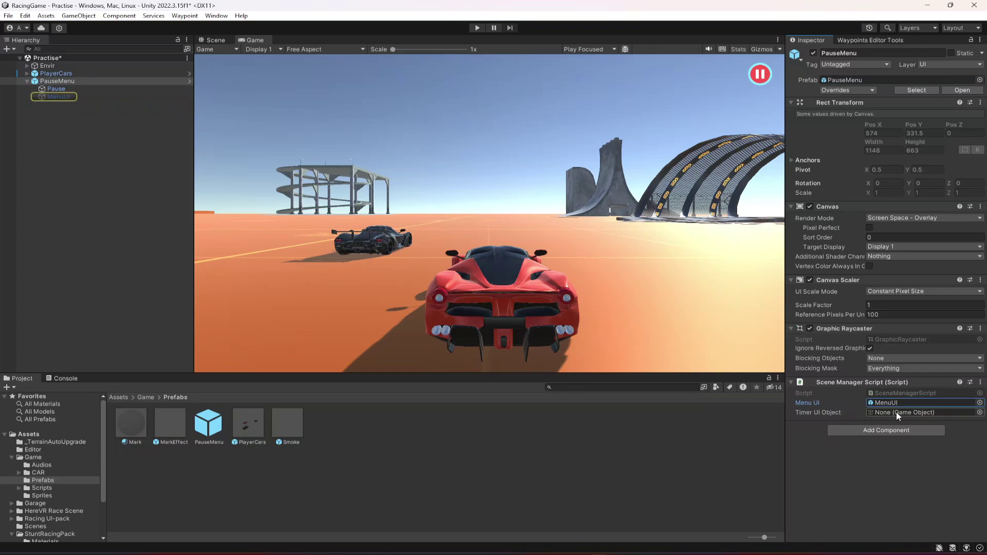
{"action": "left_click", "coordinate": [27, 81]}
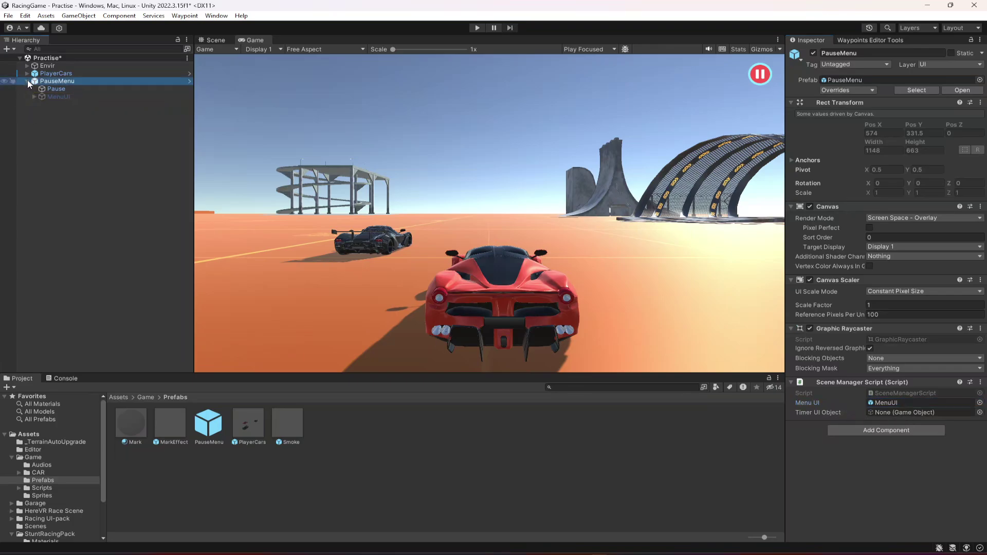
- Create an empty object named non-usable at the root of the Practise scene and save the scene
{"action": "right_click", "coordinate": [32, 111]}
{"action": "left_click", "coordinate": [77, 255]}
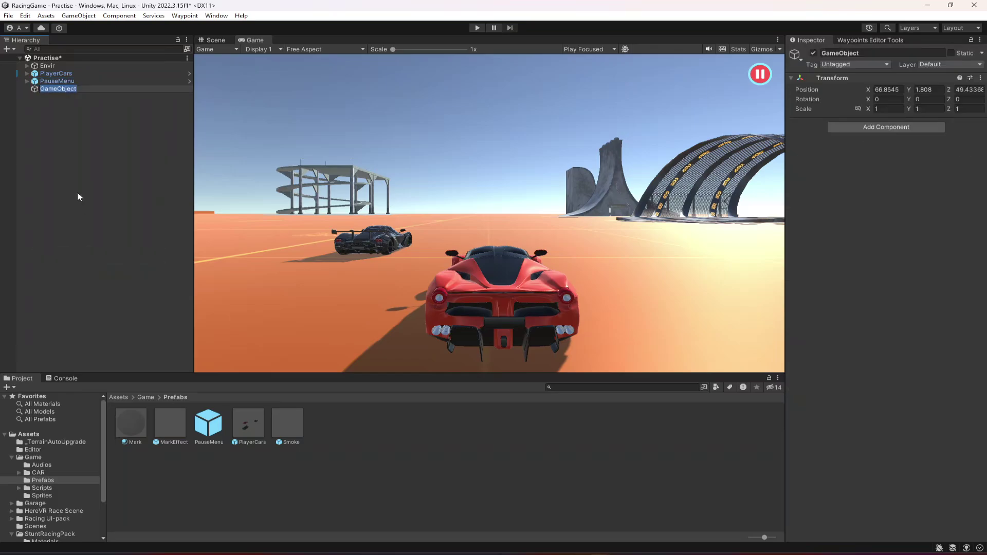
{"action": "type", "text": "non-usable"}
{"action": "key", "text": "Return"}
{"action": "key", "text": "ctrl+s"}
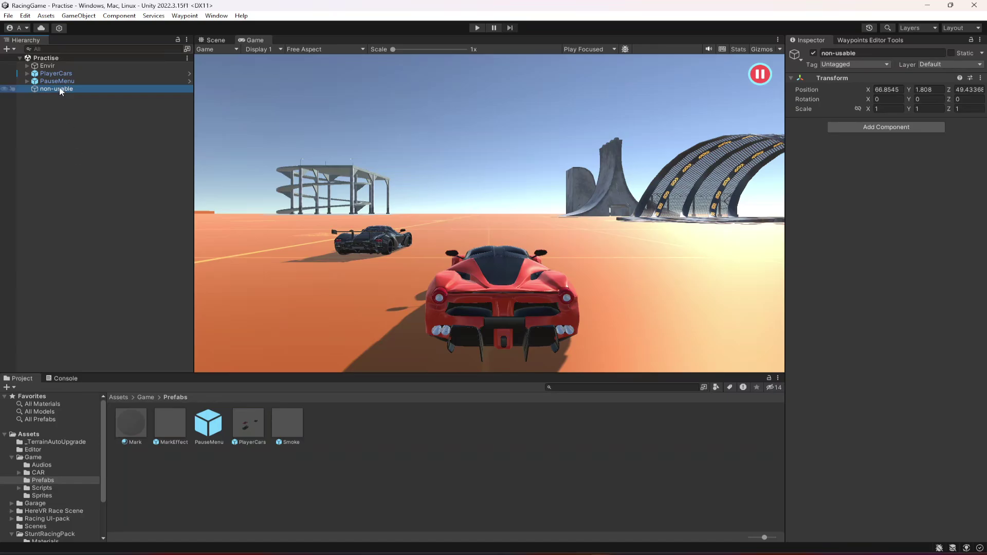
- Assign non-usable as the Timer UI Object of PauseMenu's Scene Manager Script and save the Practise scene
{"action": "left_click", "coordinate": [57, 81]}
{"action": "left_click_drag", "start_coordinate": [59, 87], "coordinate": [890, 415]}
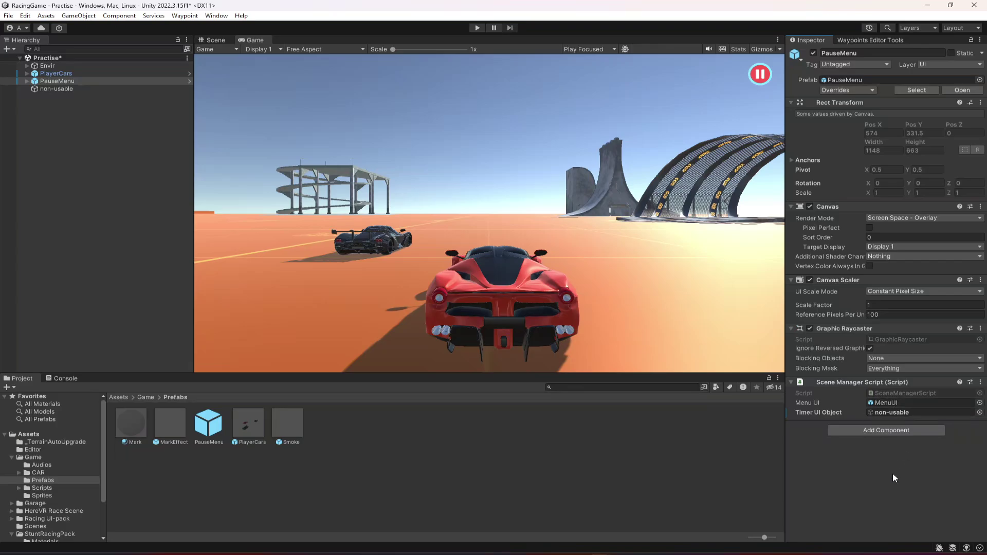
{"action": "key", "text": "ctrl+s"}
{"action": "left_click", "coordinate": [63, 173]}
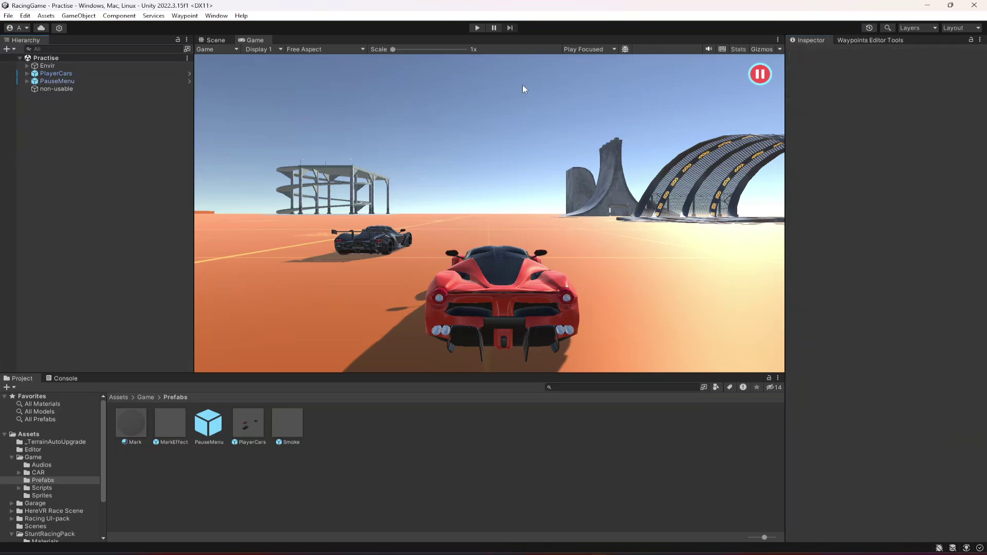
- Run the Practise scene, clear the Console messages, and stop the game
{"action": "left_click", "coordinate": [476, 28]}
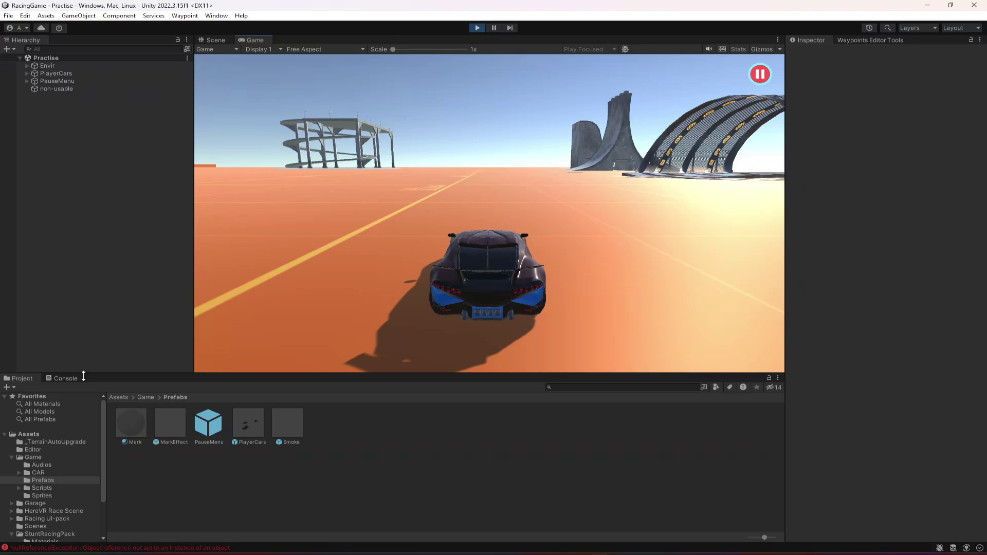
{"action": "left_click", "coordinate": [65, 379]}
{"action": "left_click", "coordinate": [10, 388]}
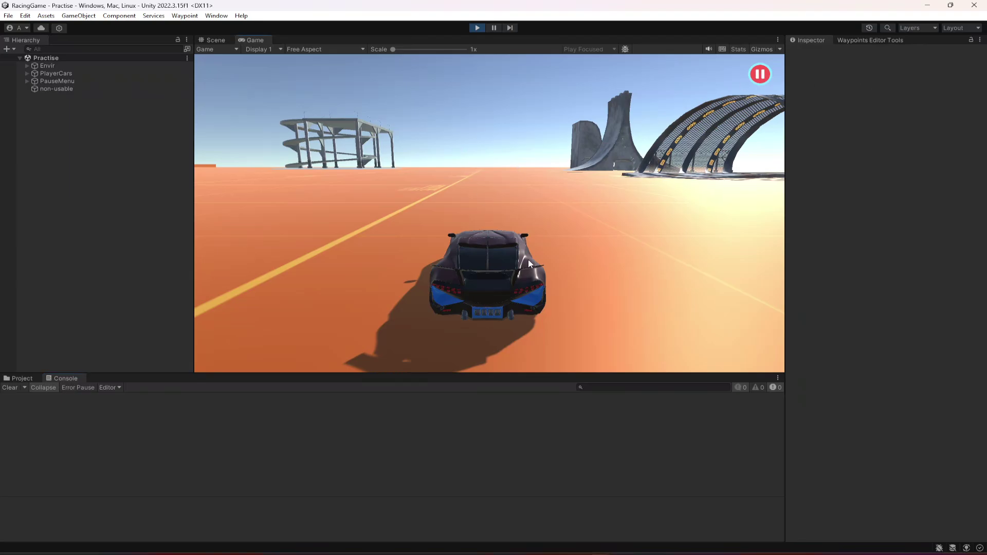
{"action": "key", "text": "a"}
{"action": "left_click", "coordinate": [477, 29]}
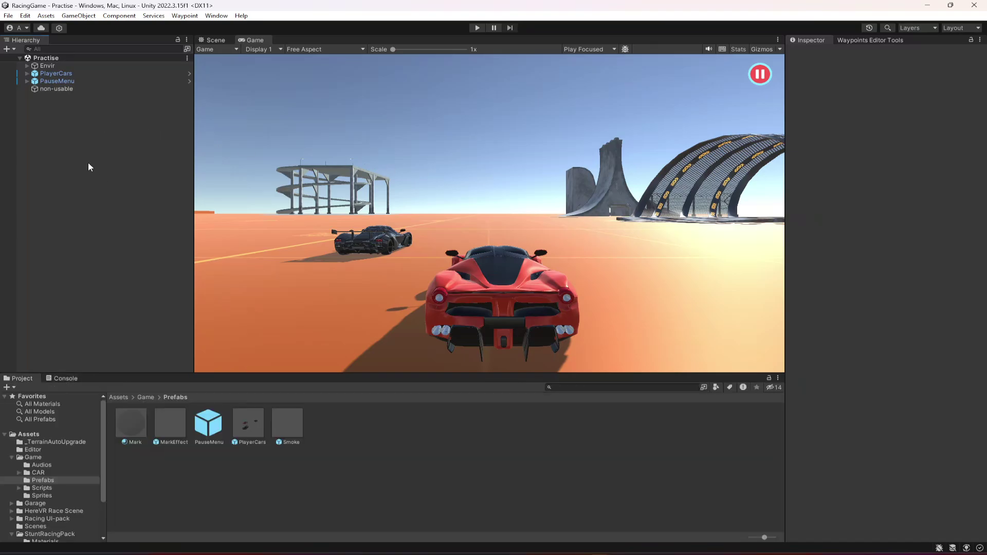
- Check the children of Envir and add a UI Event System to the Practise scene
{"action": "left_click", "coordinate": [27, 66]}
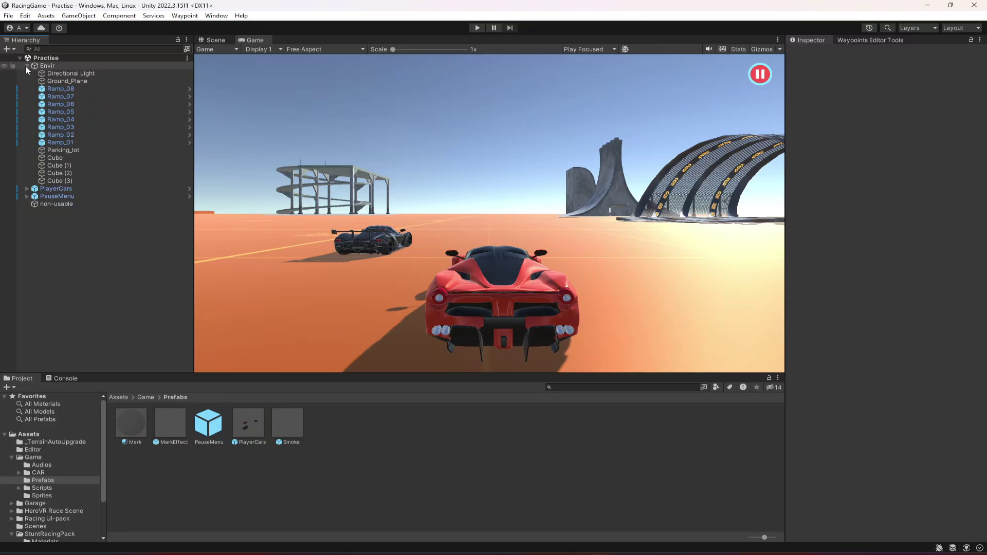
{"action": "left_click", "coordinate": [26, 66]}
{"action": "right_click", "coordinate": [51, 124]}
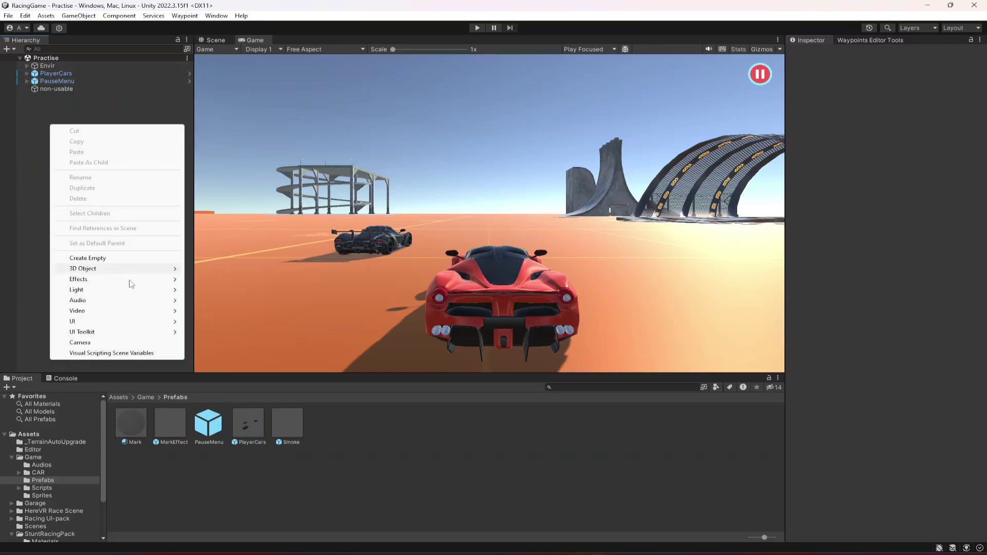
{"action": "mouse_move", "coordinate": [130, 326]}
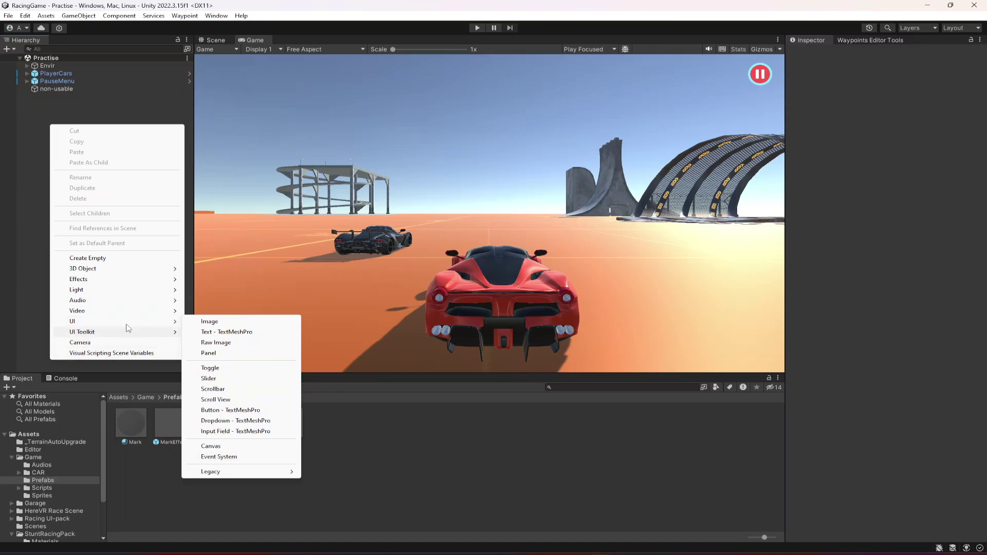
{"action": "mouse_move", "coordinate": [88, 322]}
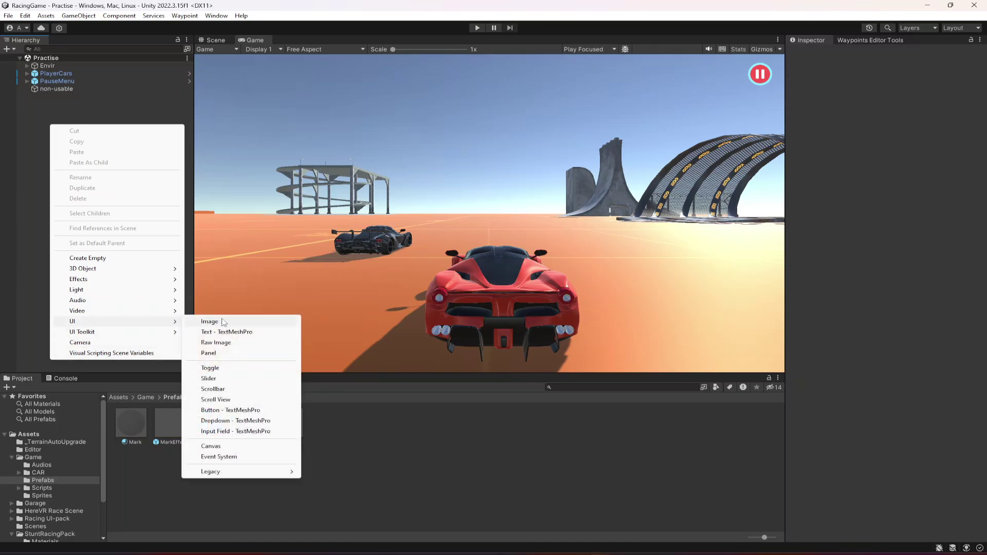
{"action": "left_click", "coordinate": [218, 457]}
{"action": "left_click", "coordinate": [84, 124]}
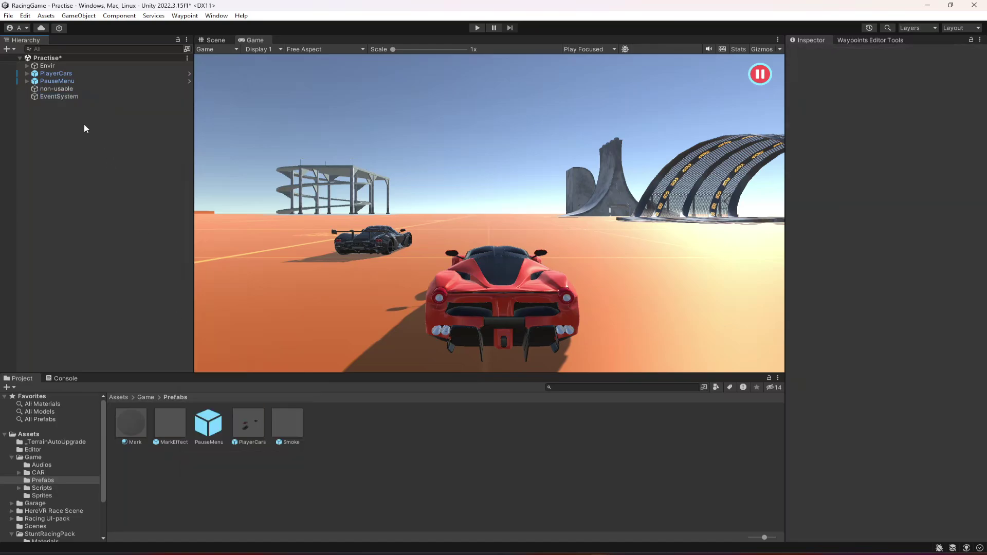
- Run the Practise scene, test pausing and continuing twice, and stop the game
{"action": "left_click", "coordinate": [475, 29]}
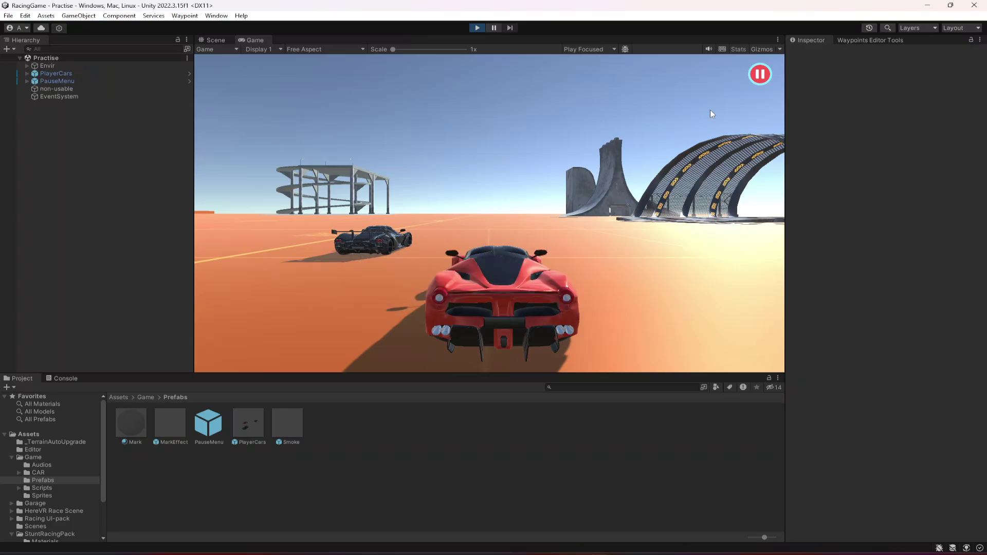
{"action": "left_click", "coordinate": [760, 74]}
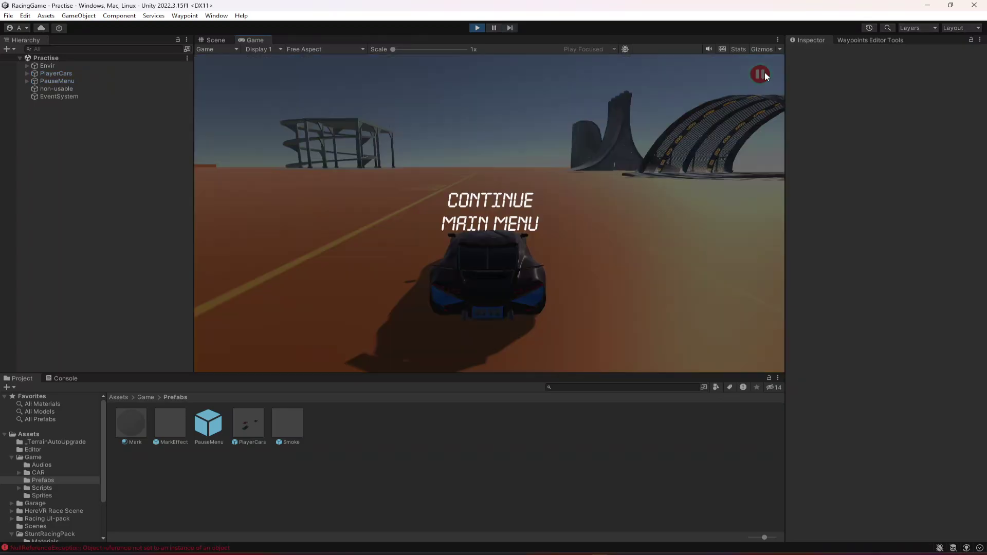
{"action": "left_click", "coordinate": [518, 191]}
{"action": "left_click", "coordinate": [760, 74]}
{"action": "left_click", "coordinate": [526, 197]}
{"action": "left_click", "coordinate": [477, 28]}
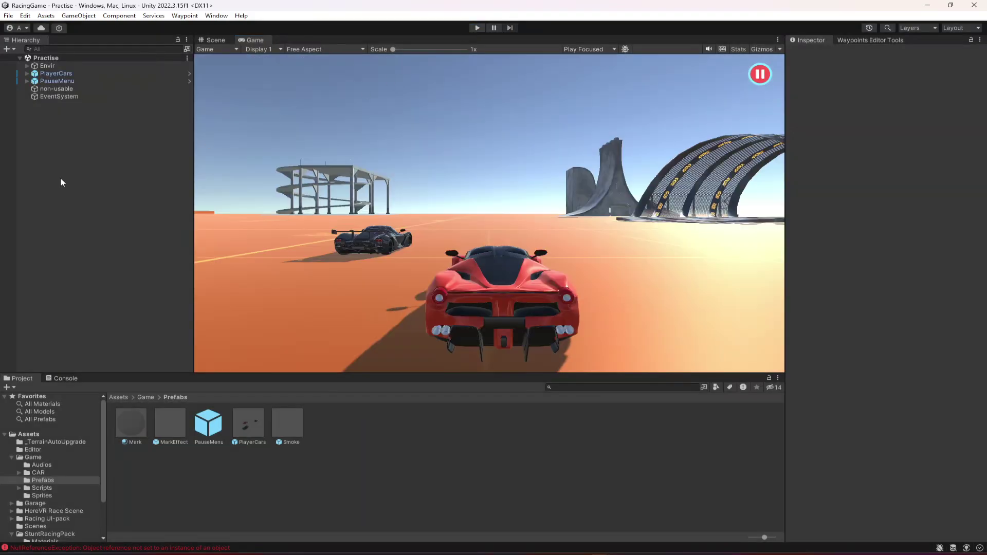
- Open the Race2 scene from the HereVR Race Scene/RaceTrack Pack 01/_Scenes folder
{"action": "left_click", "coordinate": [13, 457]}
{"action": "left_click", "coordinate": [62, 377]}
{"action": "left_click", "coordinate": [17, 379]}
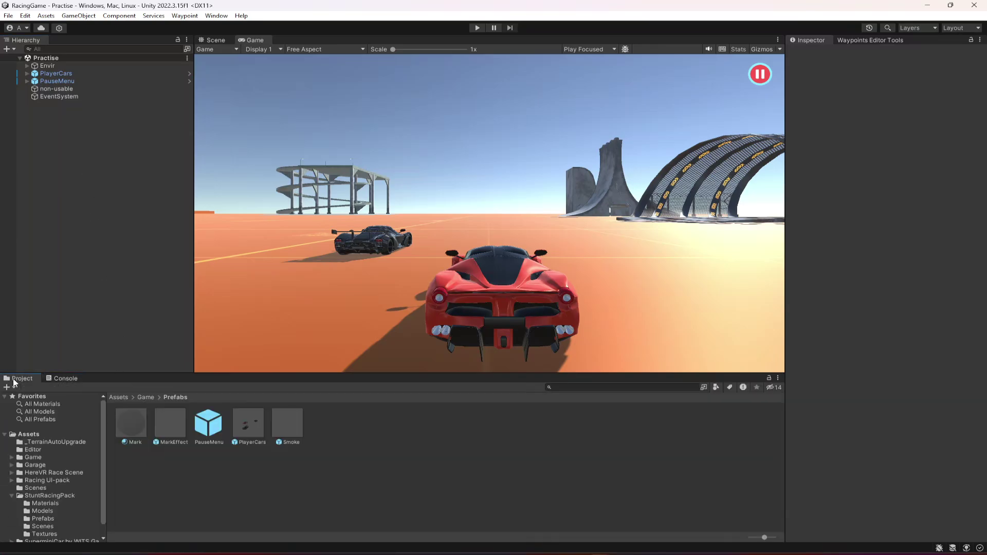
{"action": "left_click", "coordinate": [12, 496]}
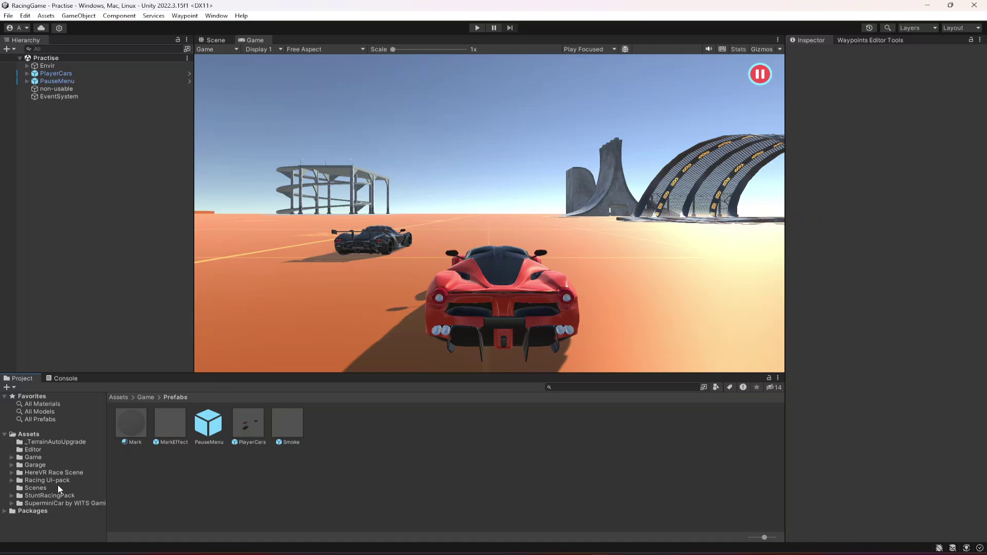
{"action": "left_click", "coordinate": [52, 473]}
{"action": "double_click", "coordinate": [131, 425]}
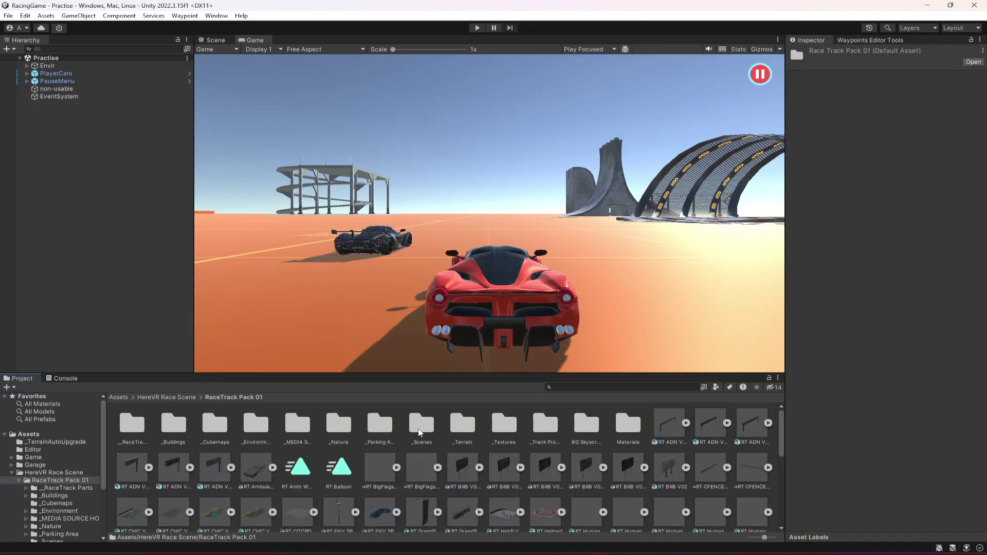
{"action": "left_click", "coordinate": [416, 430]}
{"action": "double_click", "coordinate": [416, 430]}
{"action": "double_click", "coordinate": [208, 429]}
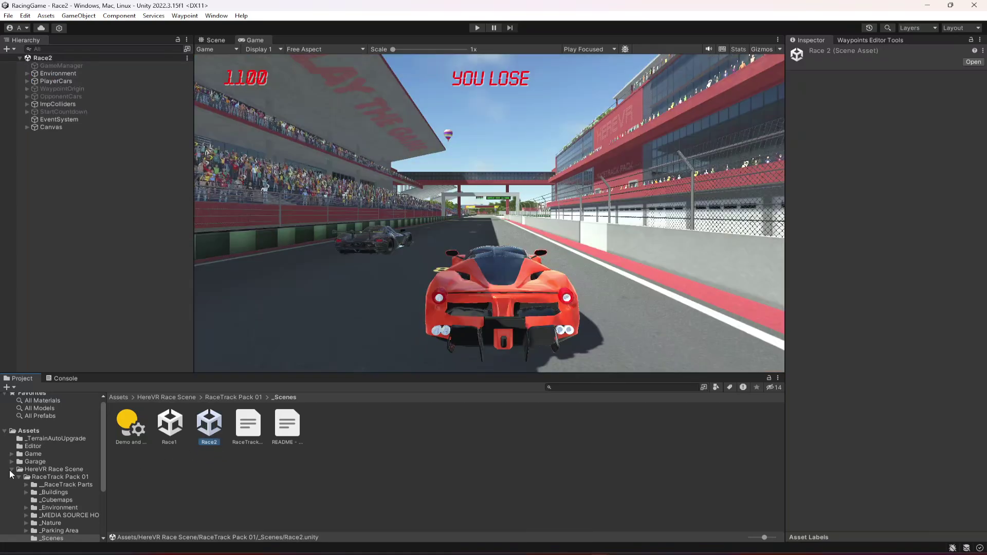
- Add the PauseMenu prefab from Game/Prefabs to the Race2 scene
{"action": "left_click", "coordinate": [11, 469]}
{"action": "left_click", "coordinate": [33, 457]}
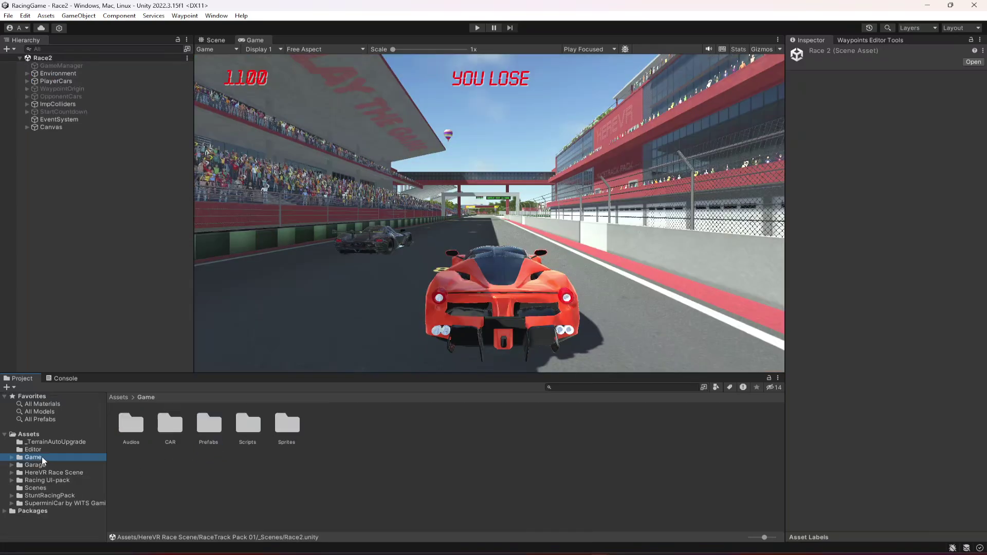
{"action": "double_click", "coordinate": [218, 433]}
{"action": "left_click_drag", "start_coordinate": [213, 436], "coordinate": [96, 194]}
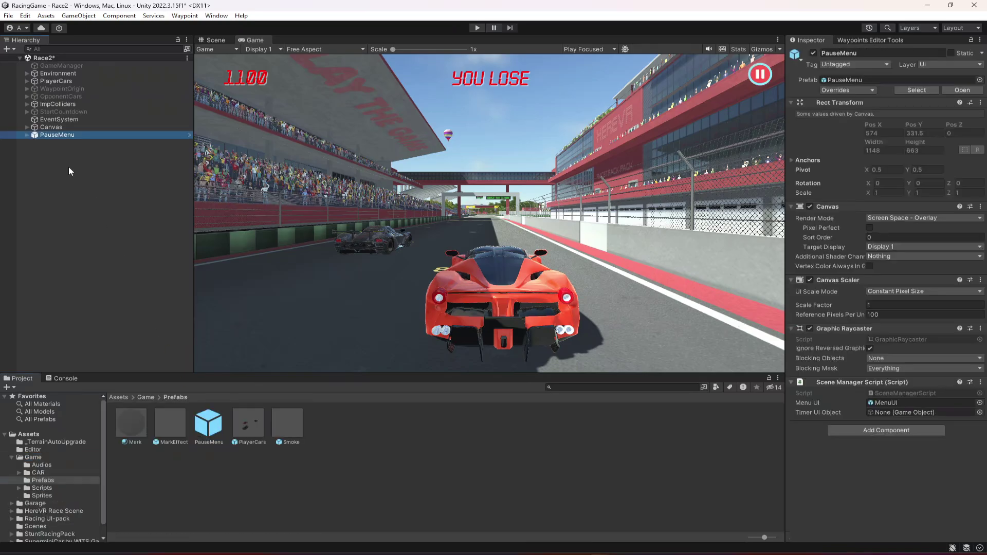
- Check the EventSystem and PauseMenu components in the Race2 scene and save the scene
{"action": "left_click", "coordinate": [61, 120]}
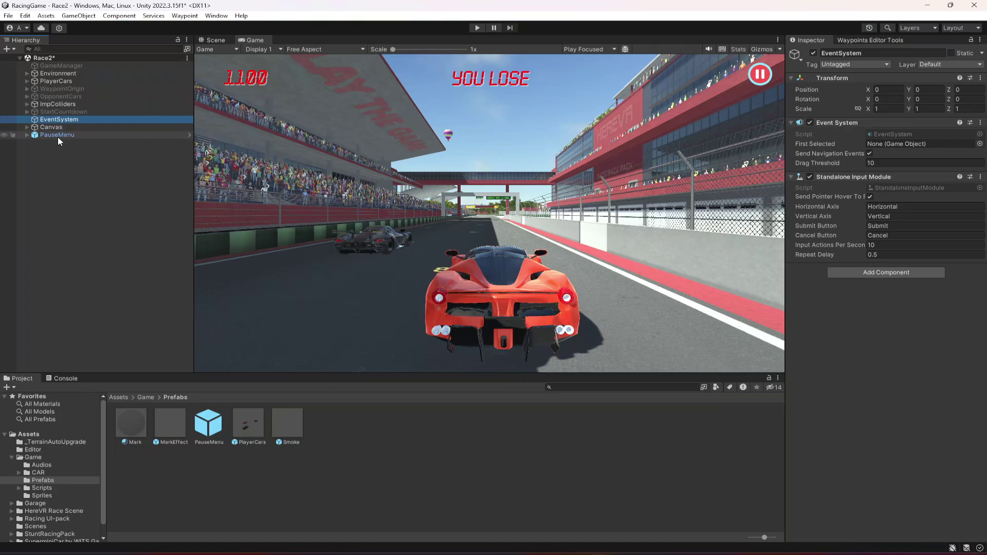
{"action": "left_click", "coordinate": [58, 136]}
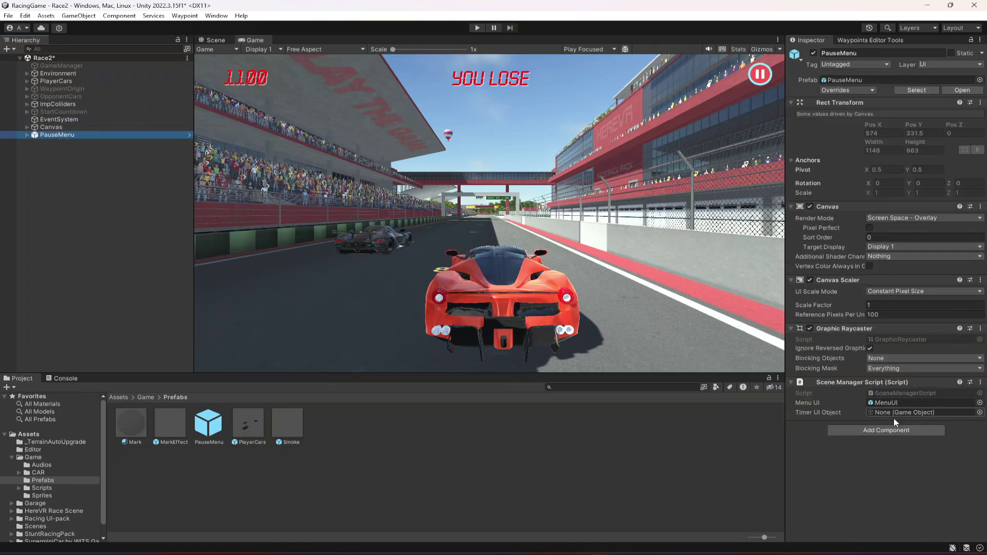
{"action": "key", "text": "ctrl+s"}
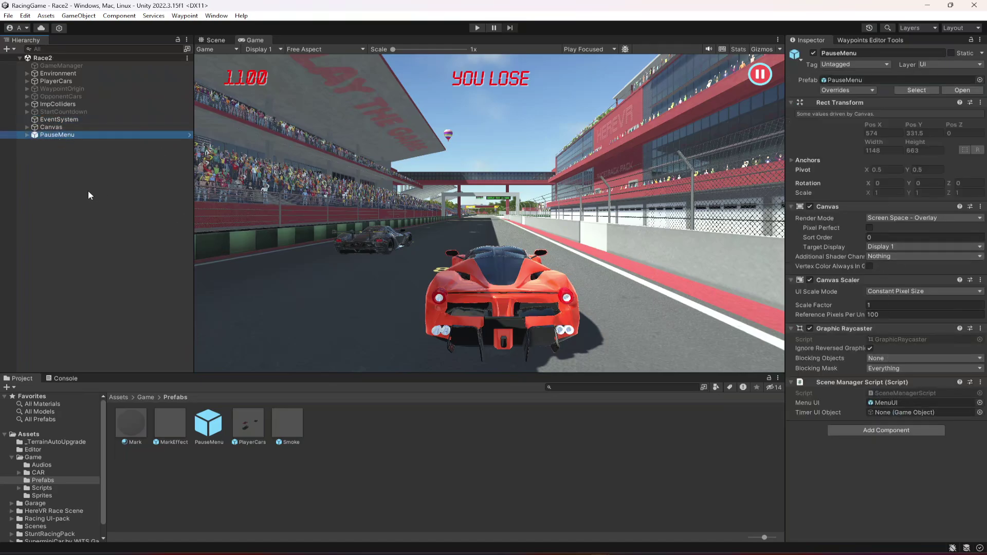
- Create an empty game object named non-usable at the root of the Race2 scene
{"action": "right_click", "coordinate": [49, 164]}
{"action": "left_click", "coordinate": [66, 144]}
{"action": "left_click", "coordinate": [58, 134]}
{"action": "right_click", "coordinate": [62, 179]}
{"action": "left_click", "coordinate": [125, 329]}
{"action": "type", "text": "n"}
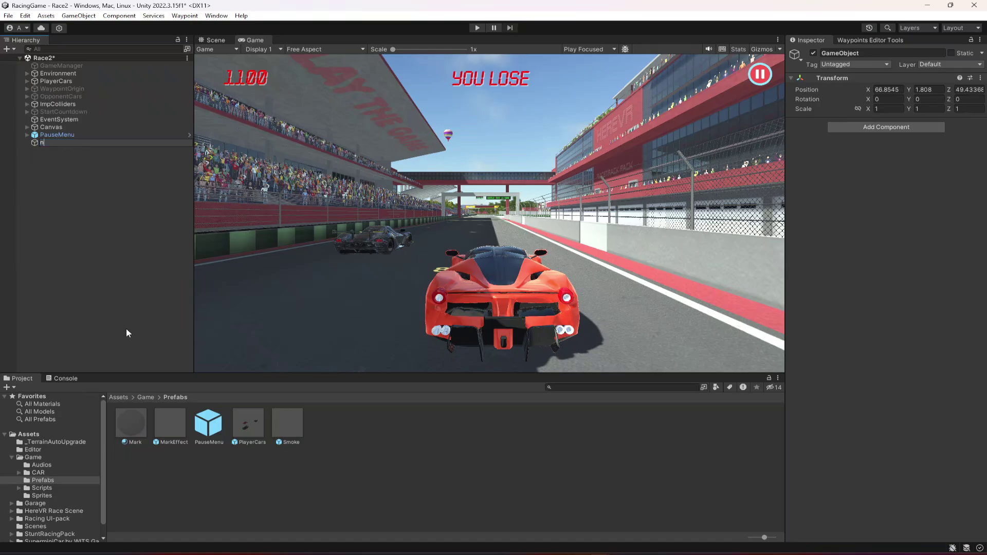
{"action": "type", "text": "on-usable"}
{"action": "key", "text": "Return"}
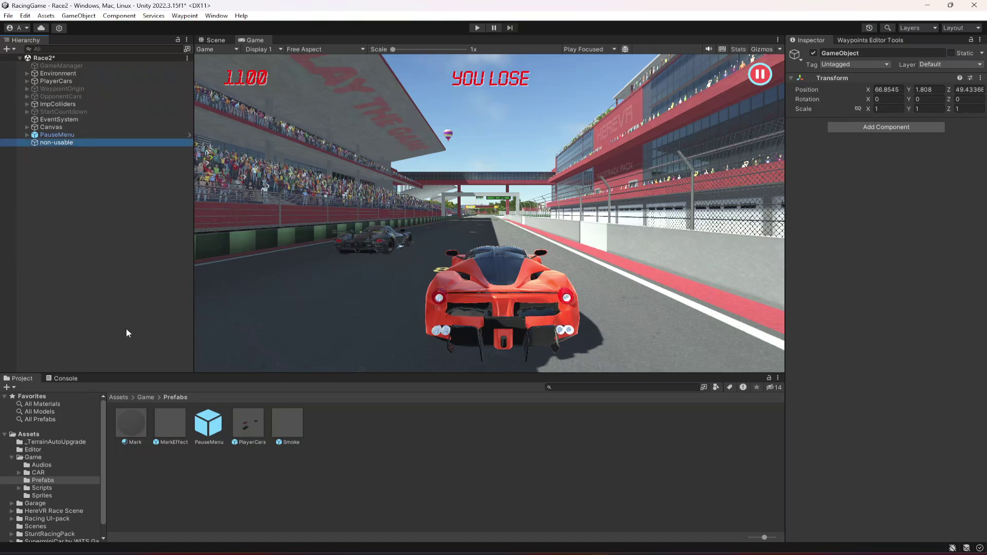
- Save the scene and assign the non-usable object as the Timer UI Object of PauseMenu's Scene Manager Script
{"action": "key", "text": "ctrl+s"}
{"action": "key", "text": "Up"}
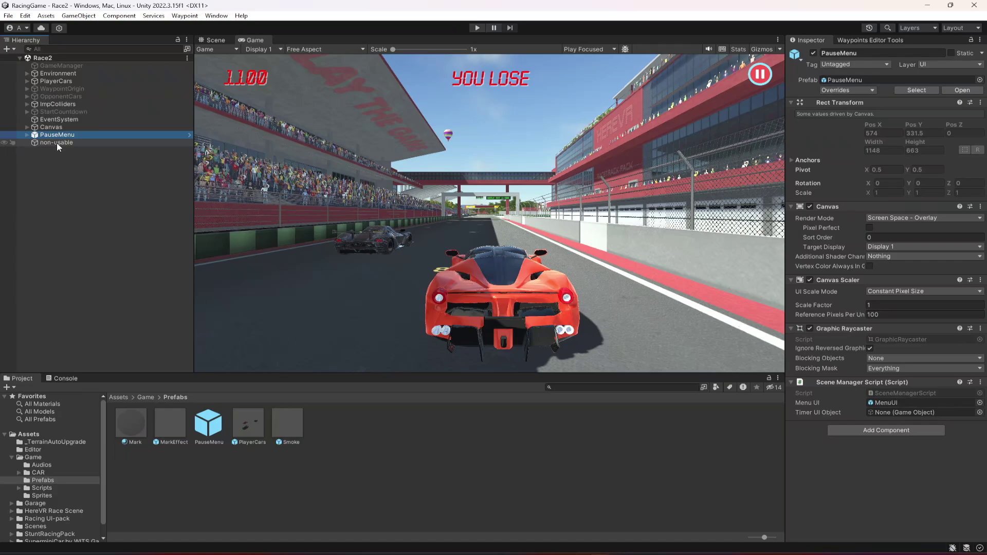
{"action": "left_click_drag", "start_coordinate": [58, 146], "coordinate": [945, 415]}
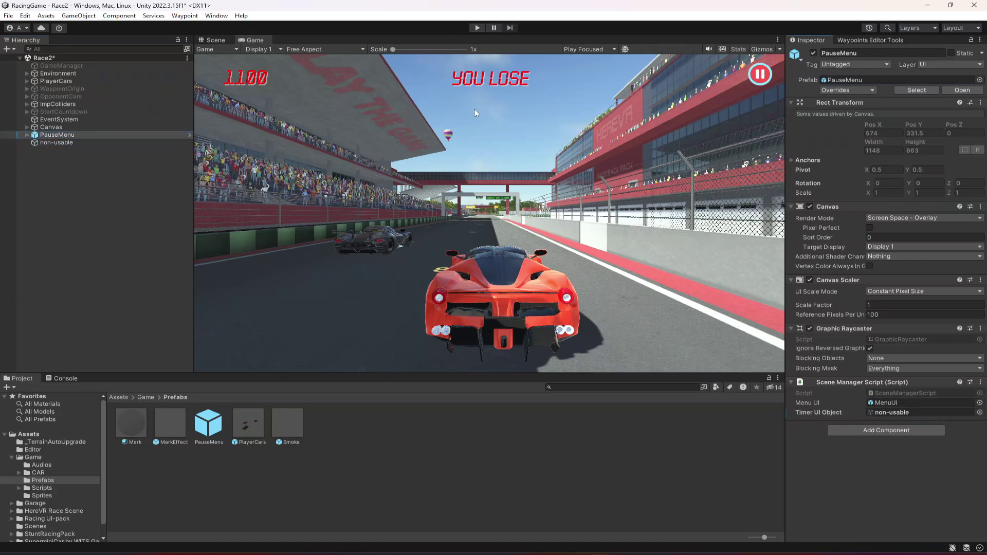
- Run the Race2 scene, test pausing and continuing once, and stop the game
{"action": "left_click", "coordinate": [477, 28]}
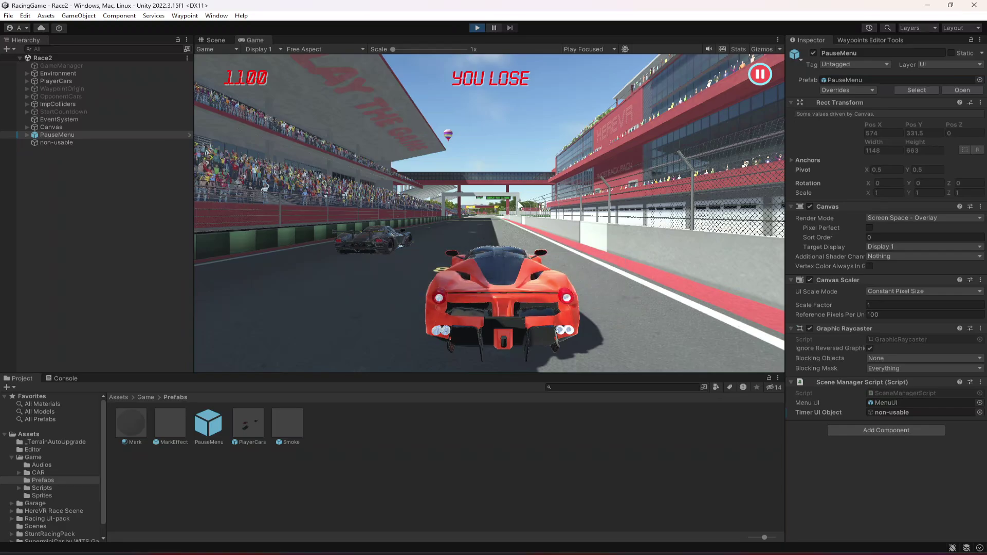
{"action": "left_click", "coordinate": [761, 76]}
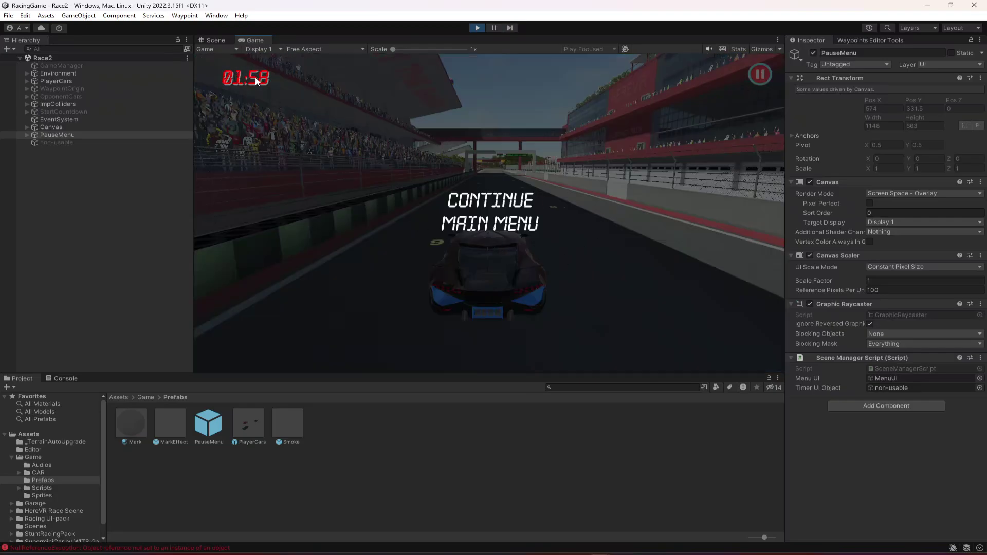
{"action": "left_click", "coordinate": [482, 202]}
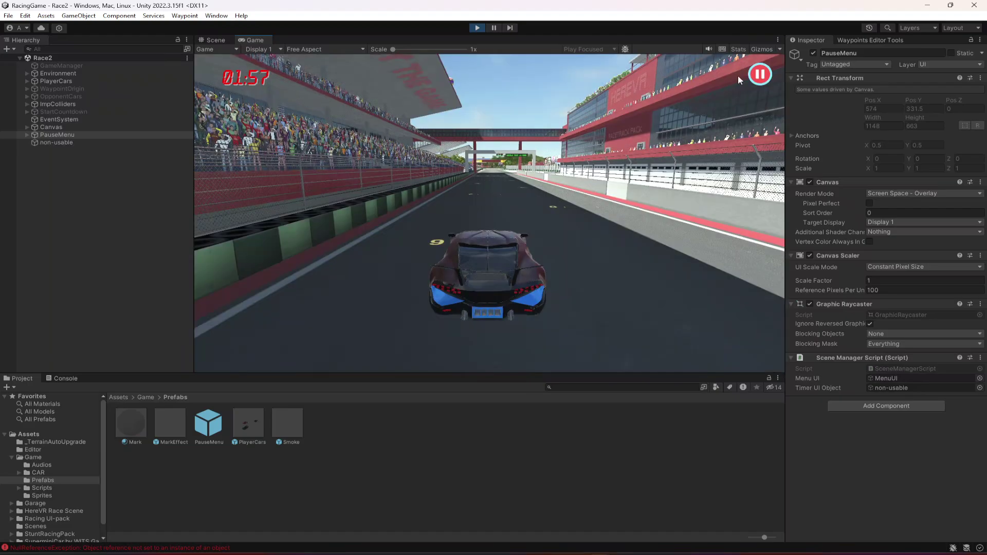
{"action": "left_click", "coordinate": [478, 28]}
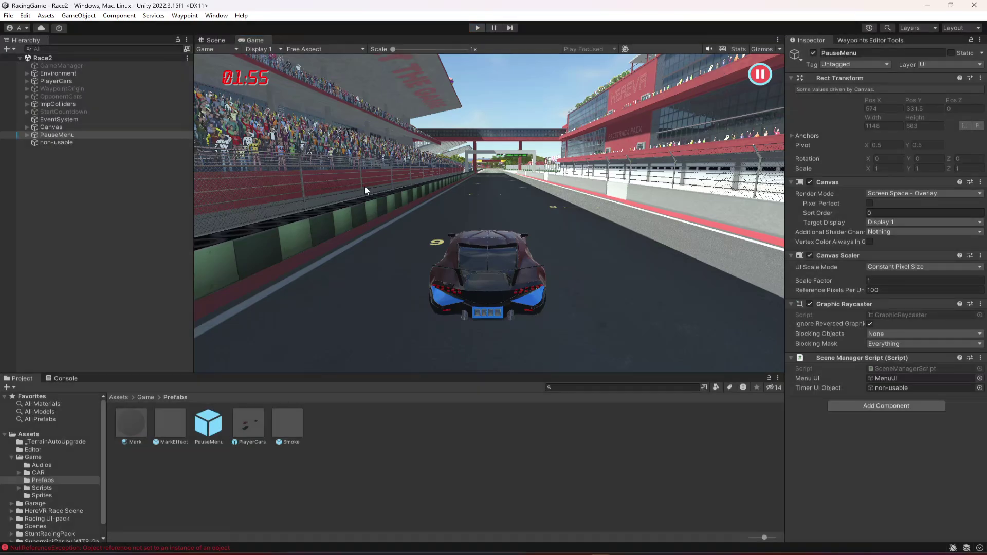
- Completely unpack the PauseMenu prefab instance in the Race2 scene and save the scene
{"action": "right_click", "coordinate": [47, 134]}
{"action": "mouse_move", "coordinate": [122, 268]}
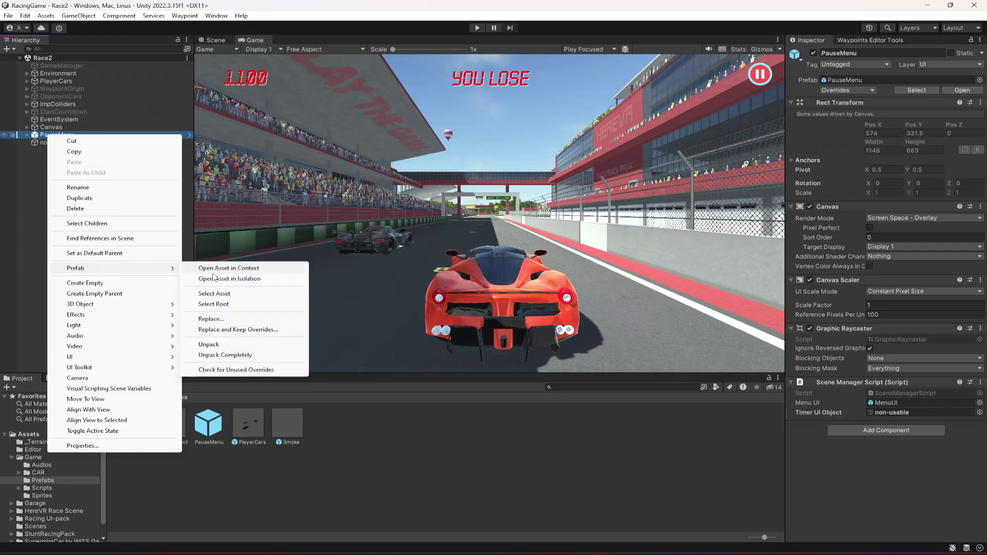
{"action": "left_click", "coordinate": [226, 355]}
{"action": "key", "text": "ctrl+s"}
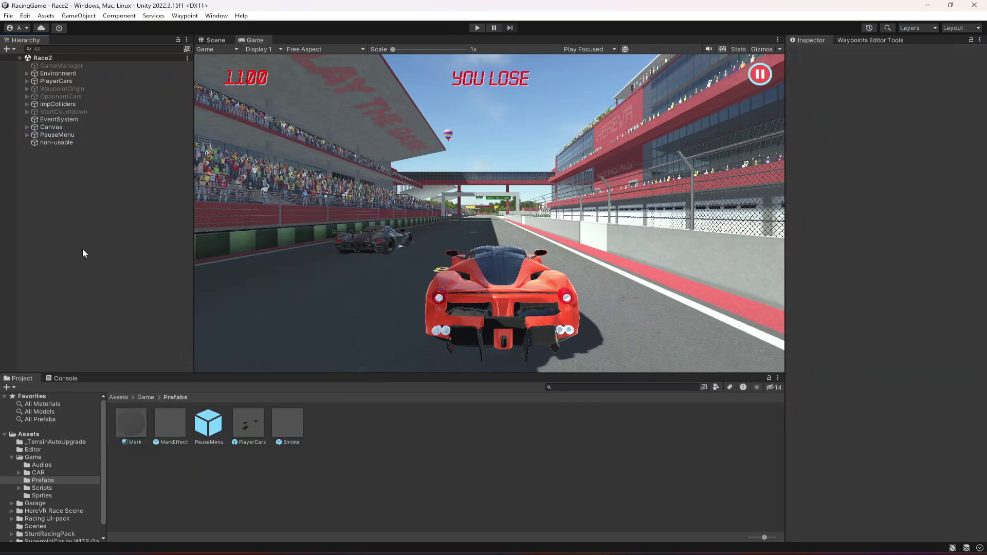
- Collapse the Game folder in the project's asset tree
{"action": "left_click", "coordinate": [12, 458]}
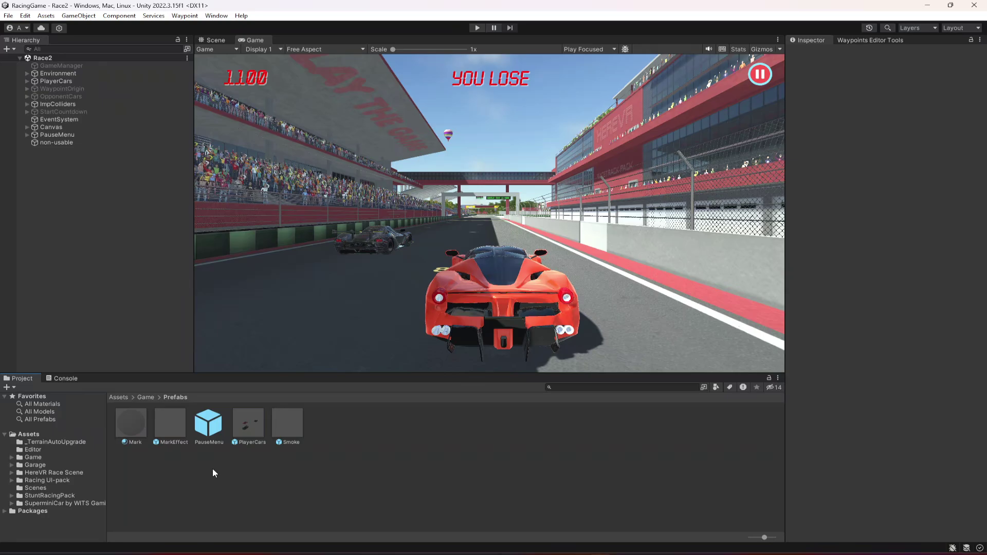